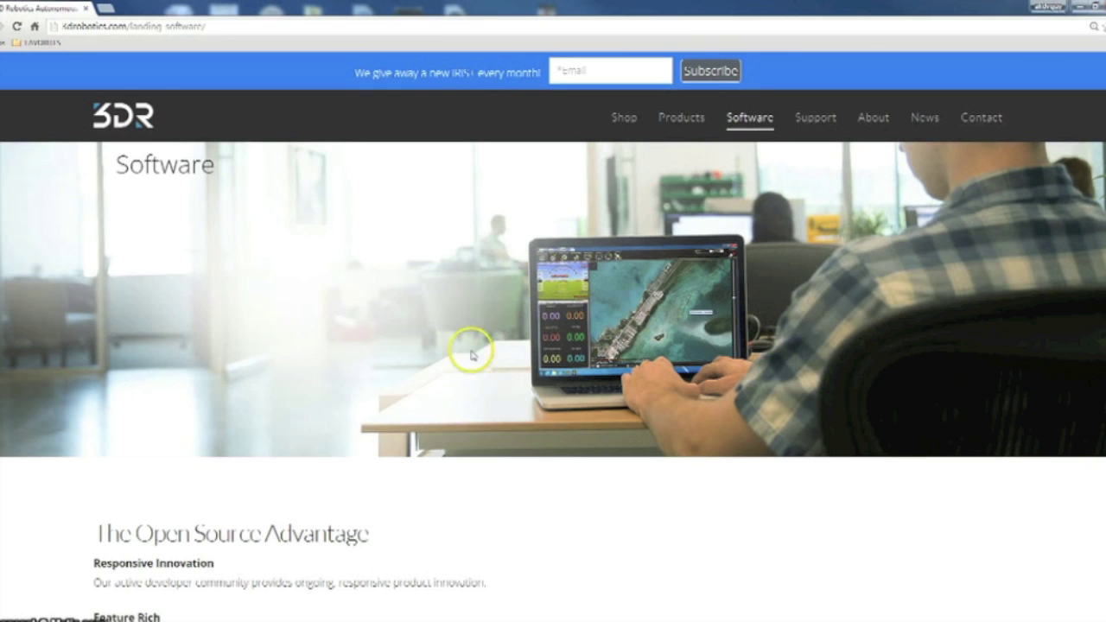
- Scroll the 3DR Software page down to the Mission Planner entry and follow its laptop image link
scroll(371, 448, down, 5)
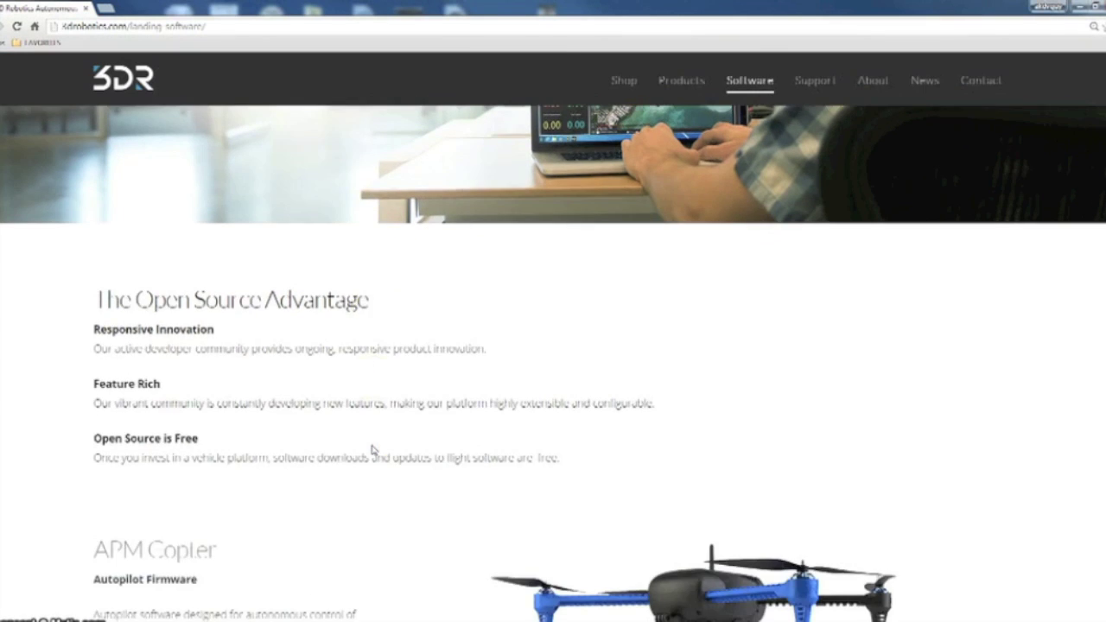
scroll(403, 412, down, 6)
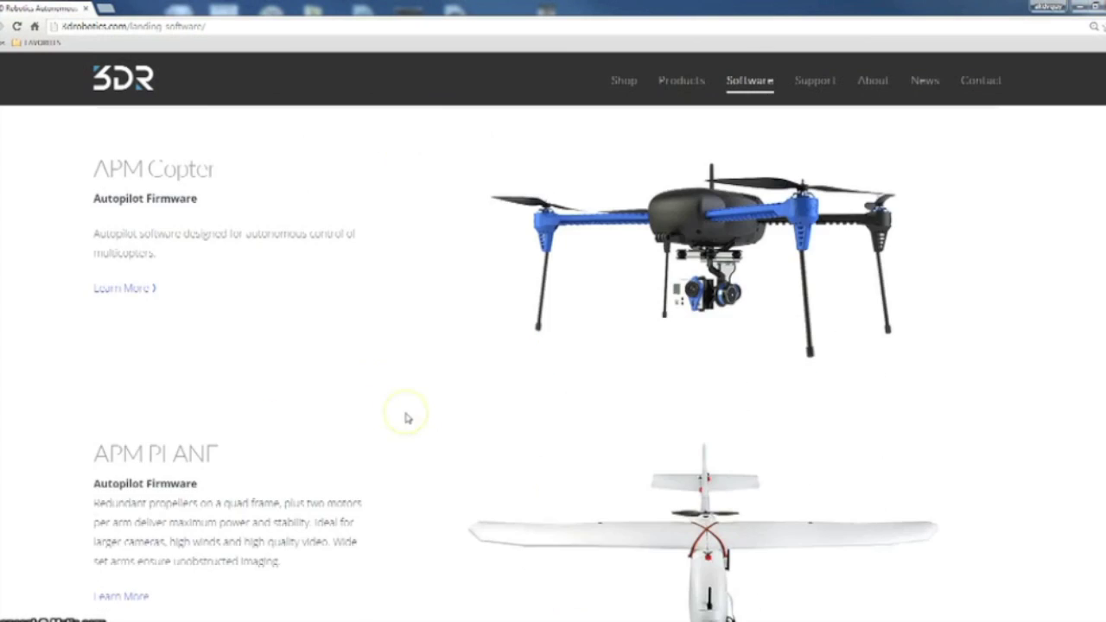
scroll(405, 418, down, 2)
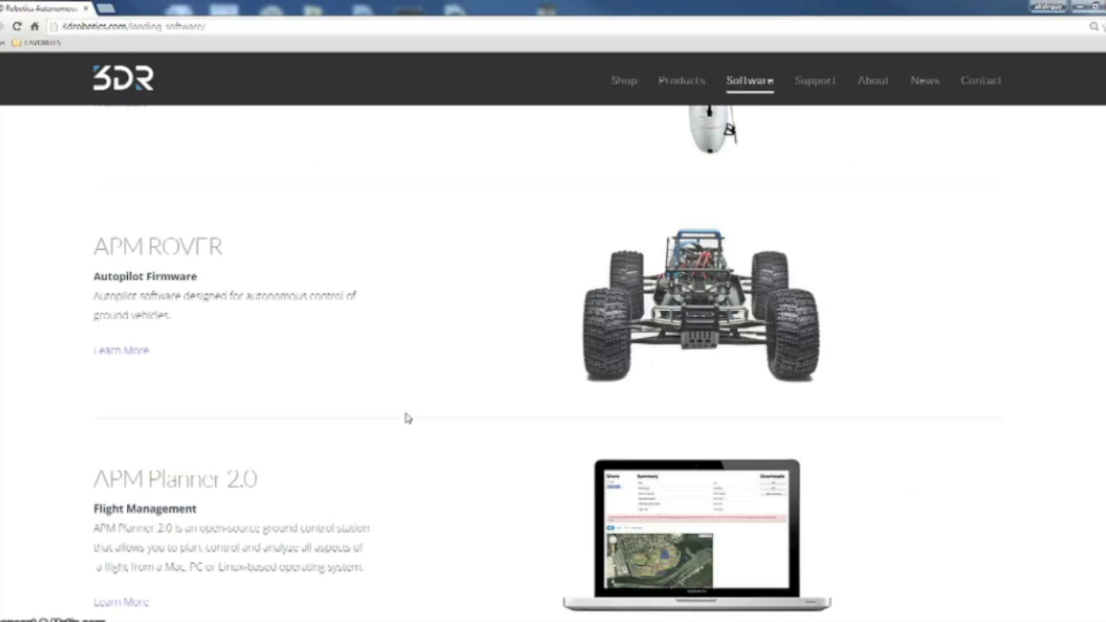
scroll(313, 400, down, 2)
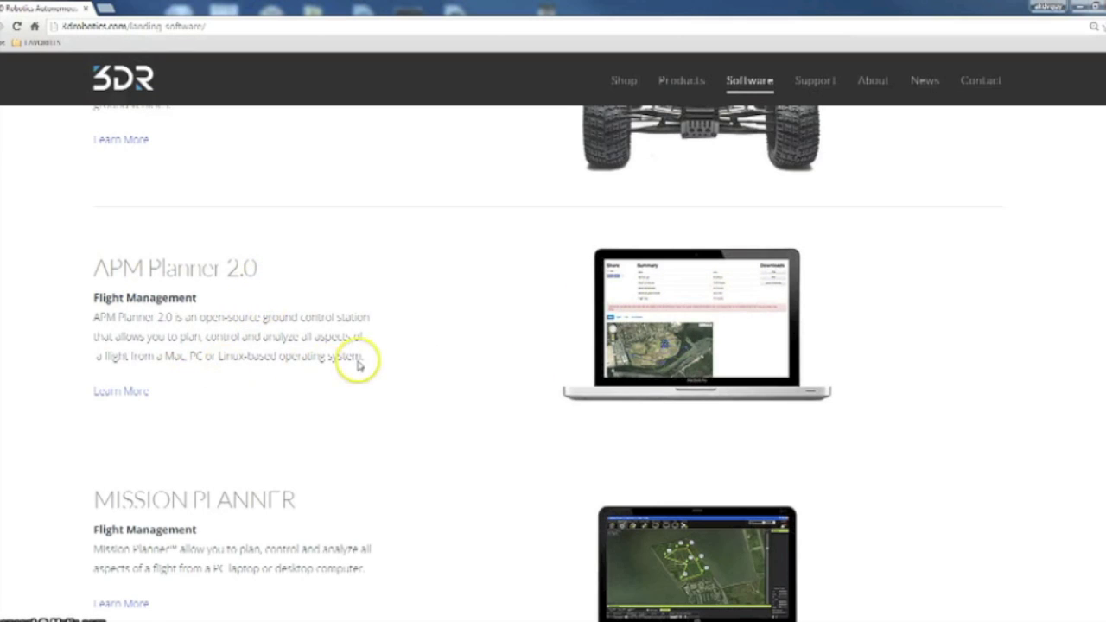
scroll(496, 352, down, 1)
scroll(495, 353, down, 2)
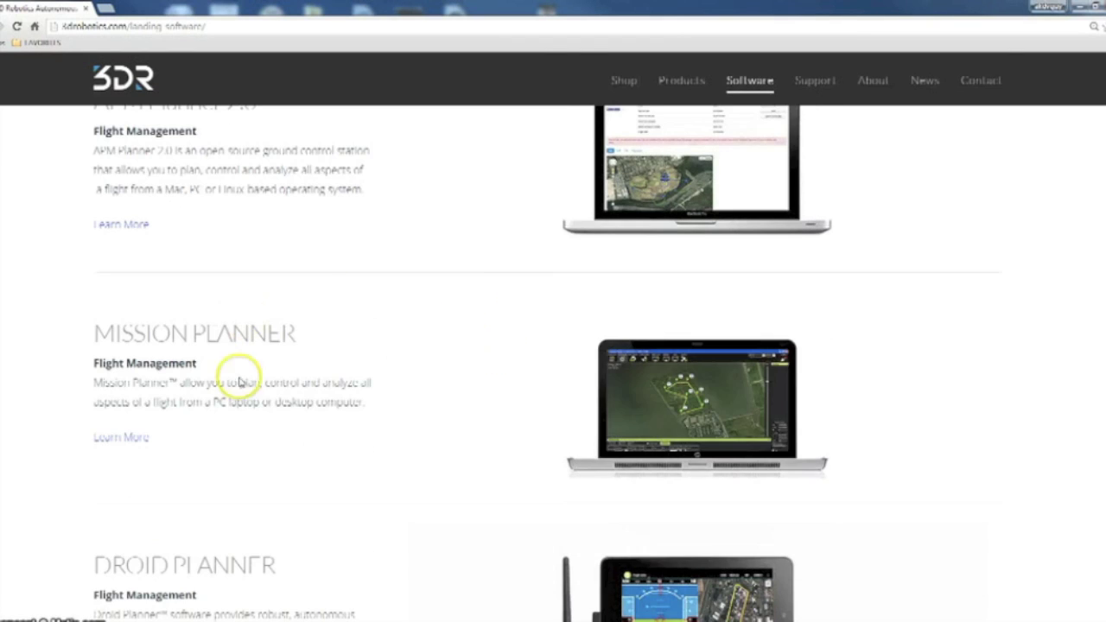
scroll(382, 328, down, 3)
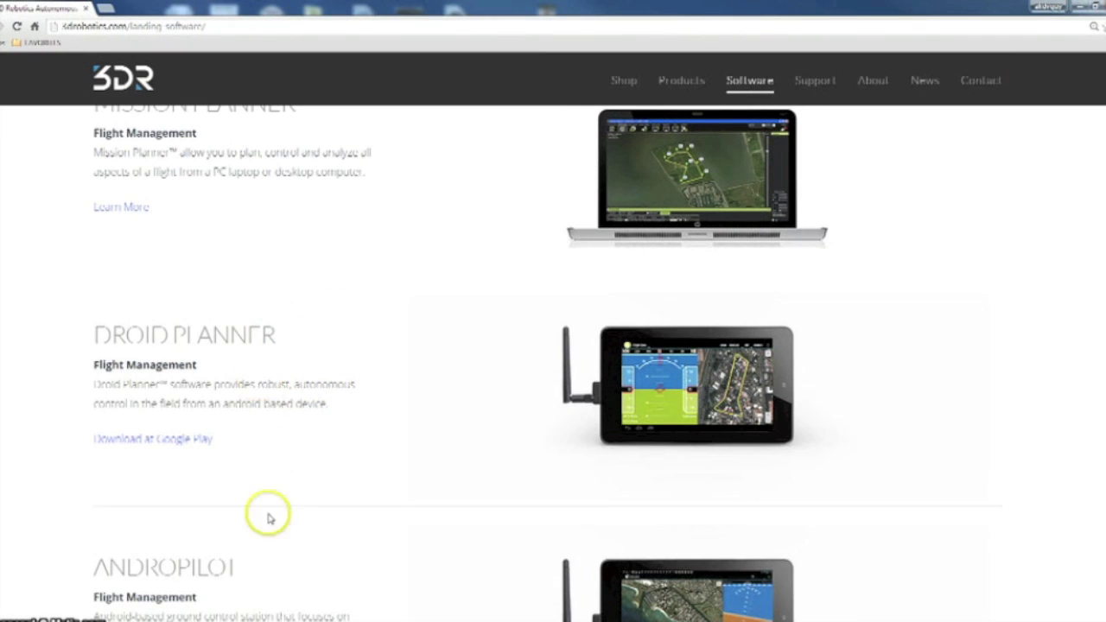
scroll(386, 458, up, 2)
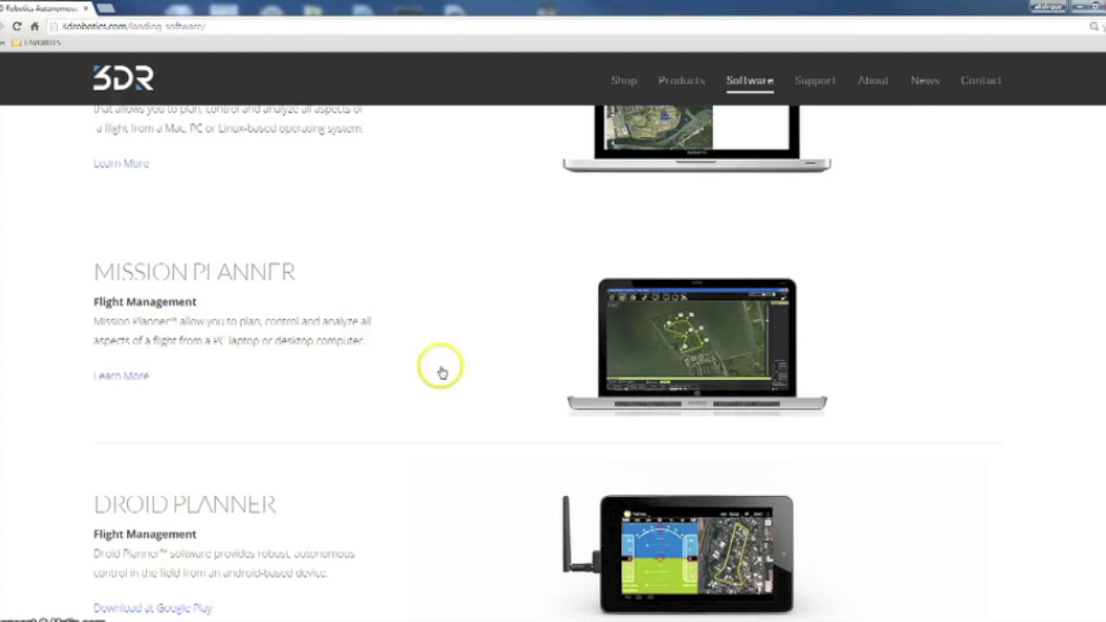
click(691, 352)
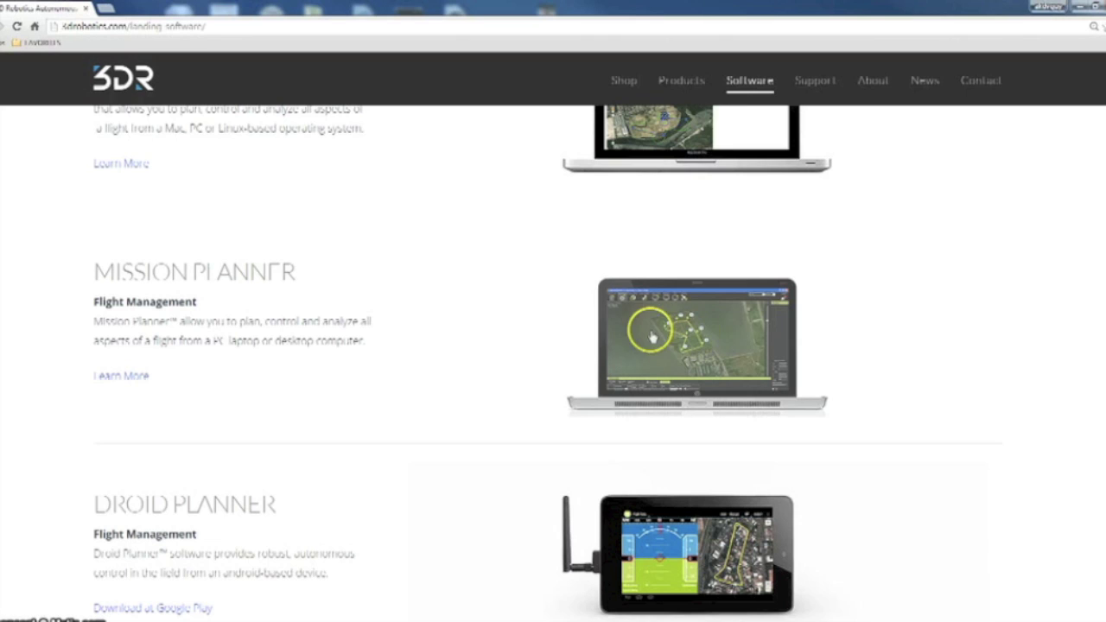
- Go to the Mission Planner site at planner.ardupilot.com and look over its homepage
click(664, 325)
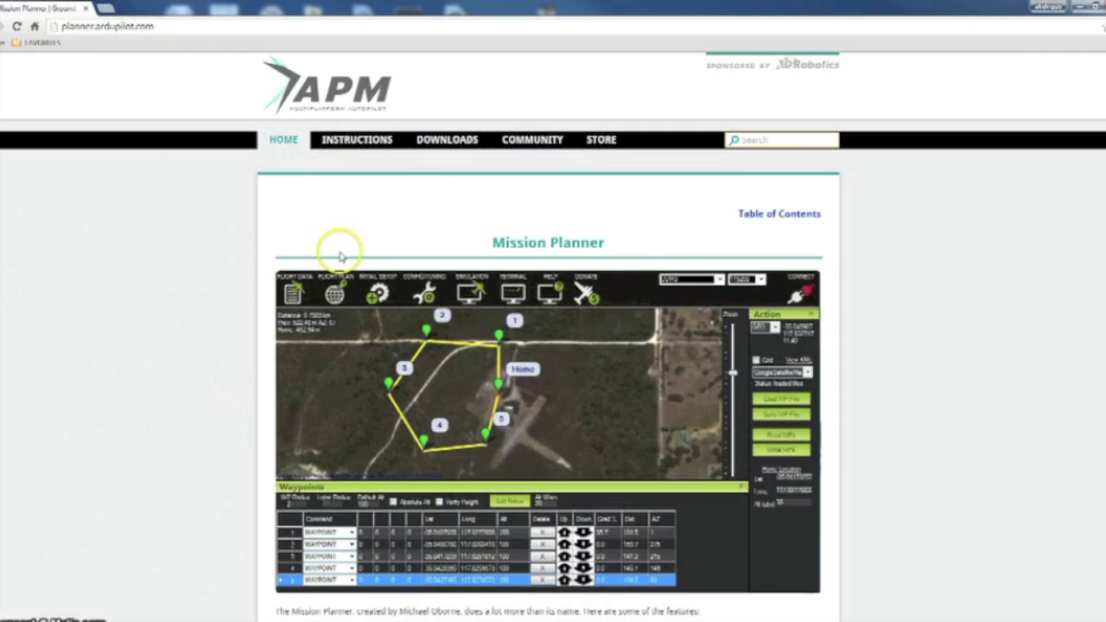
scroll(366, 383, down, 5)
scroll(380, 406, up, 3)
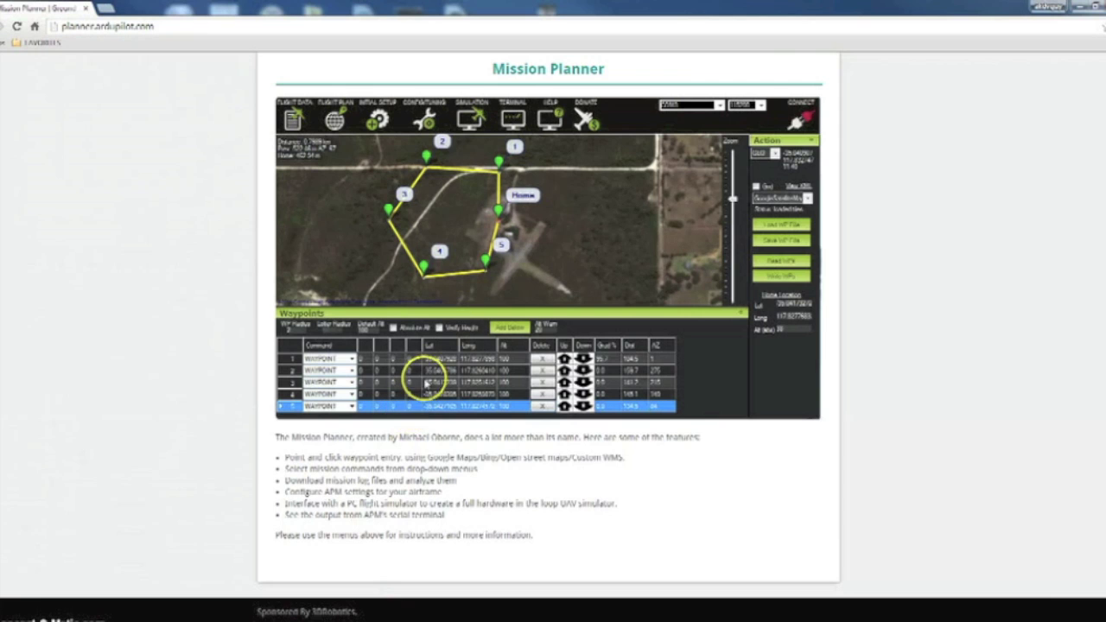
scroll(424, 377, up, 2)
- Choose Mission Planner under DOWNLOADS and scroll to the MissionPlanner Installer entry
mouse_move(444, 149)
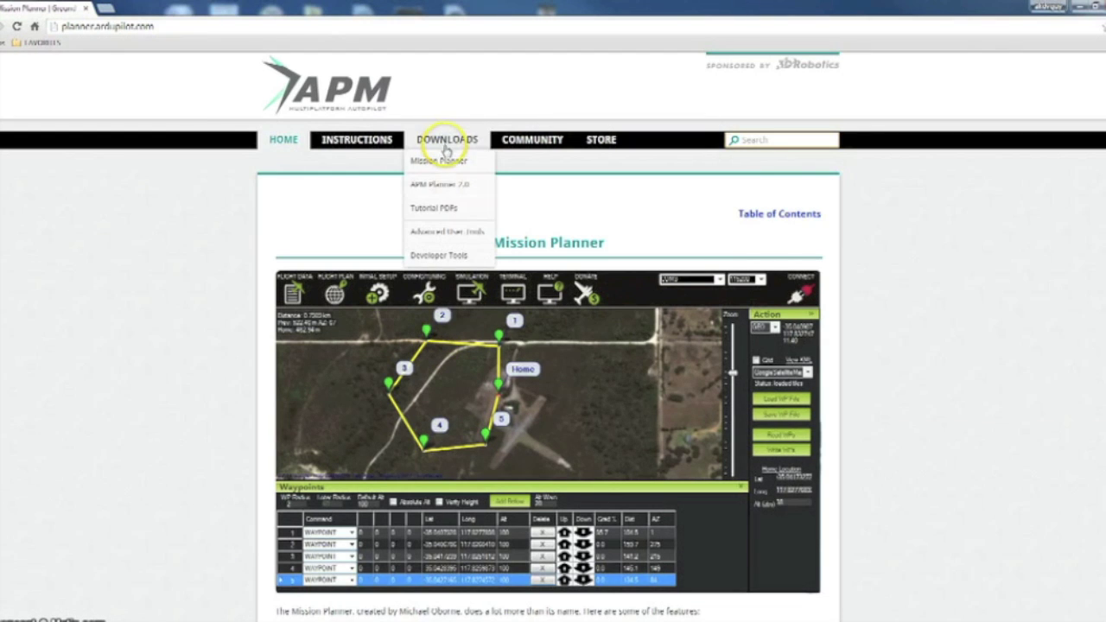
click(446, 169)
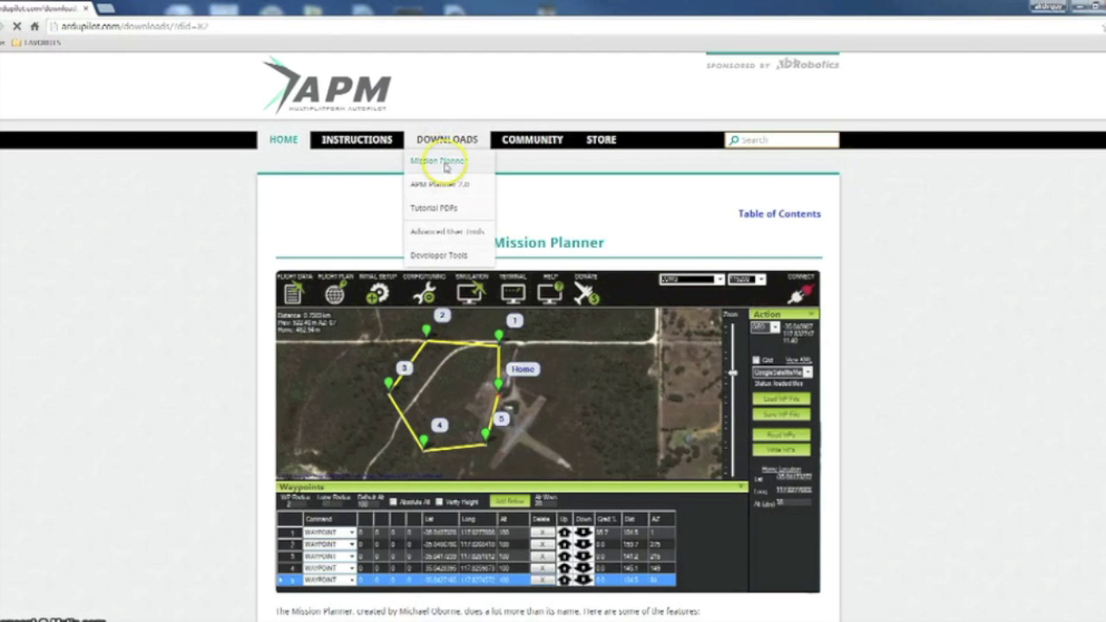
scroll(423, 251, down, 4)
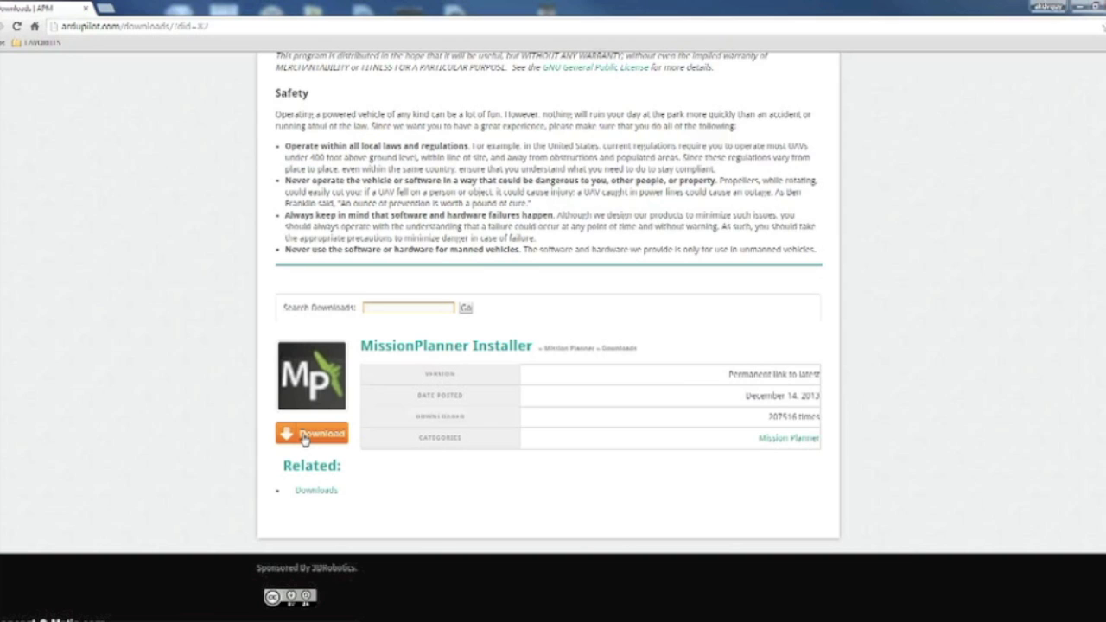
scroll(345, 458, up, 5)
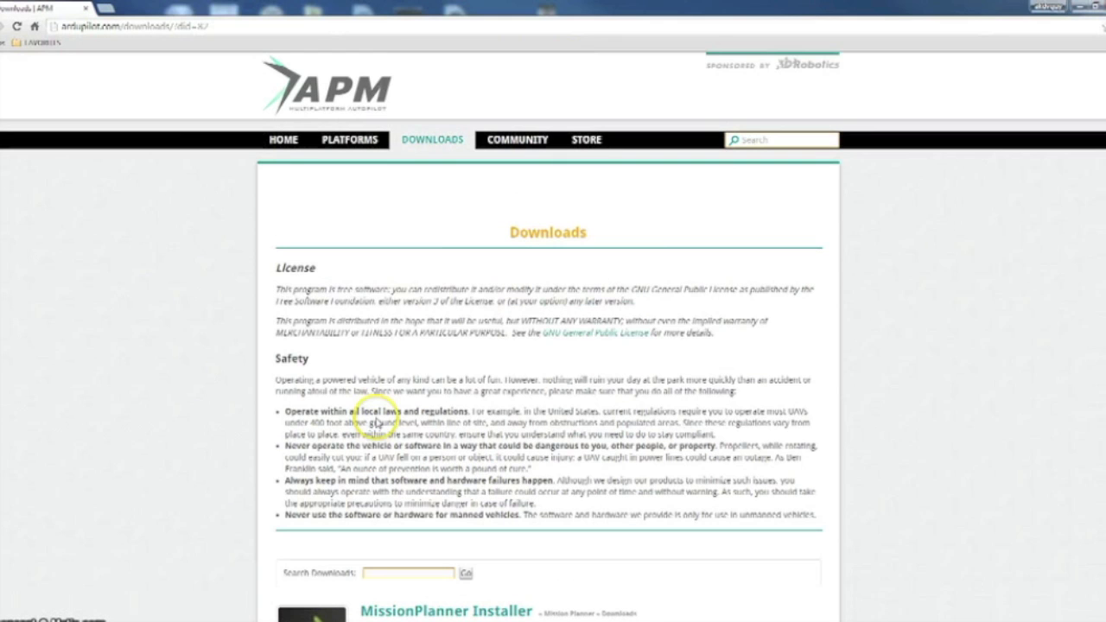
mouse_move(508, 147)
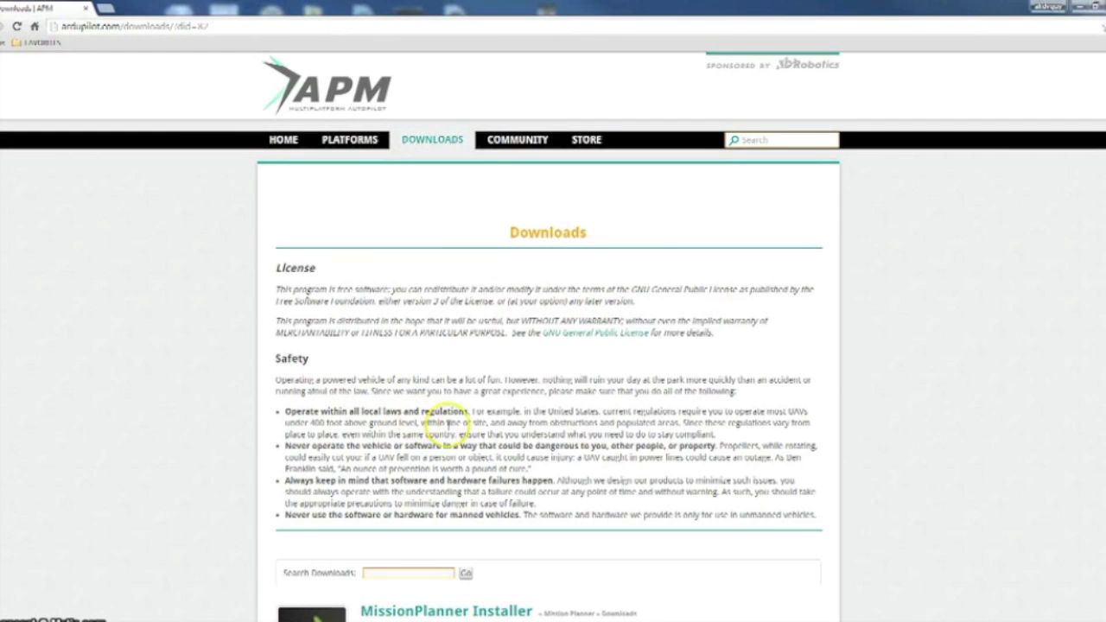
scroll(504, 423, down, 2)
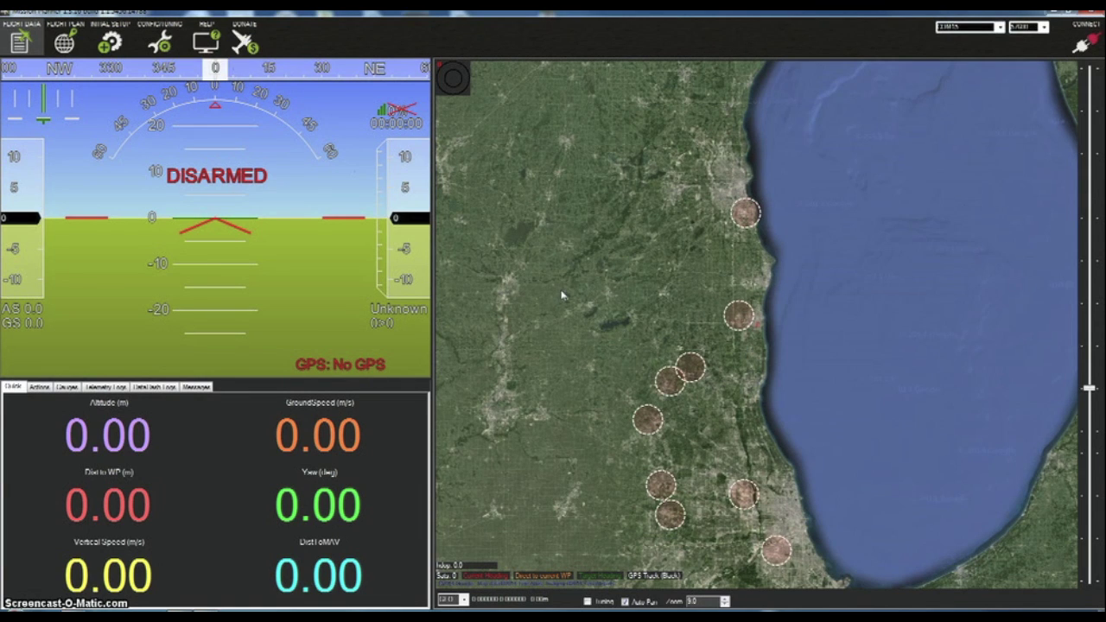
- With the Flight Data map showing, drop down the connection-port list at the top right
click(561, 296)
click(564, 300)
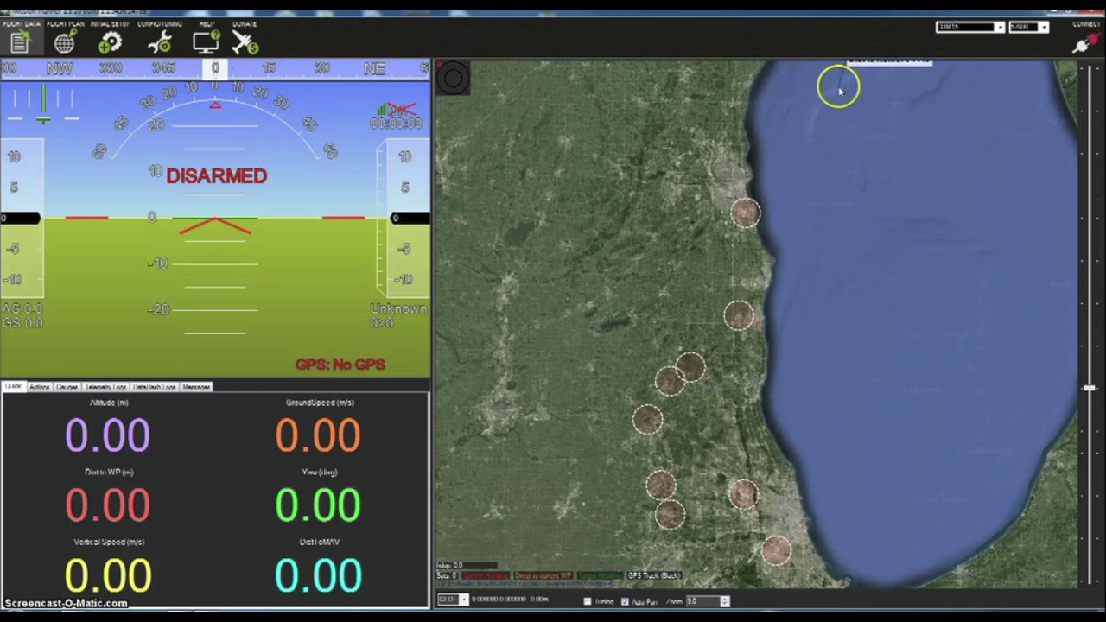
click(999, 27)
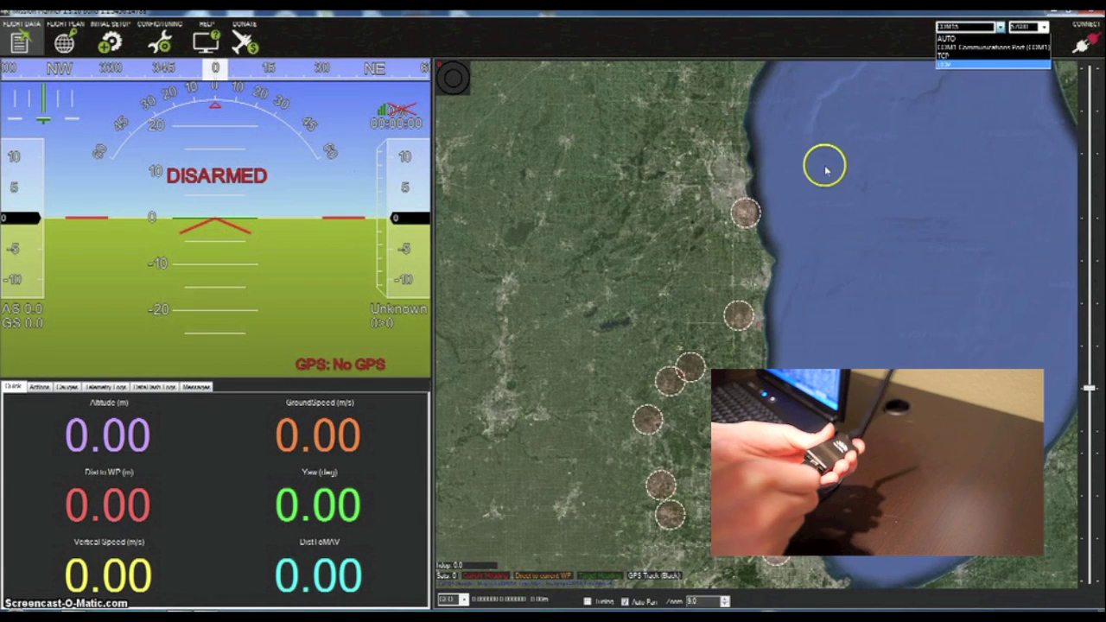
- Select the plugged-in telemetry radio's COM port and start the connection to the vehicle
click(842, 39)
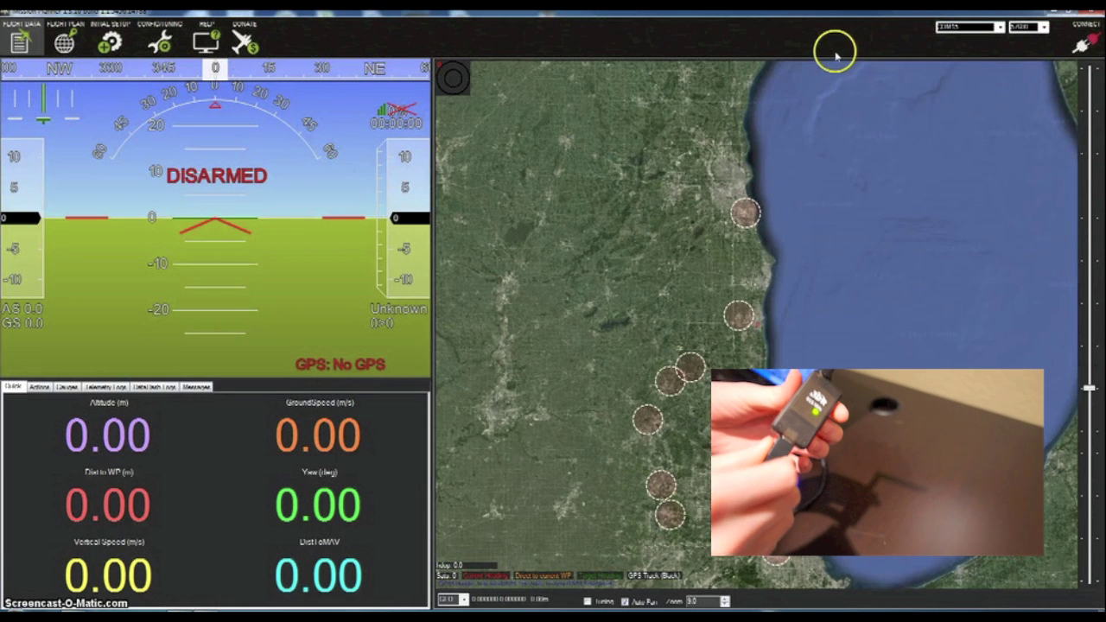
click(999, 28)
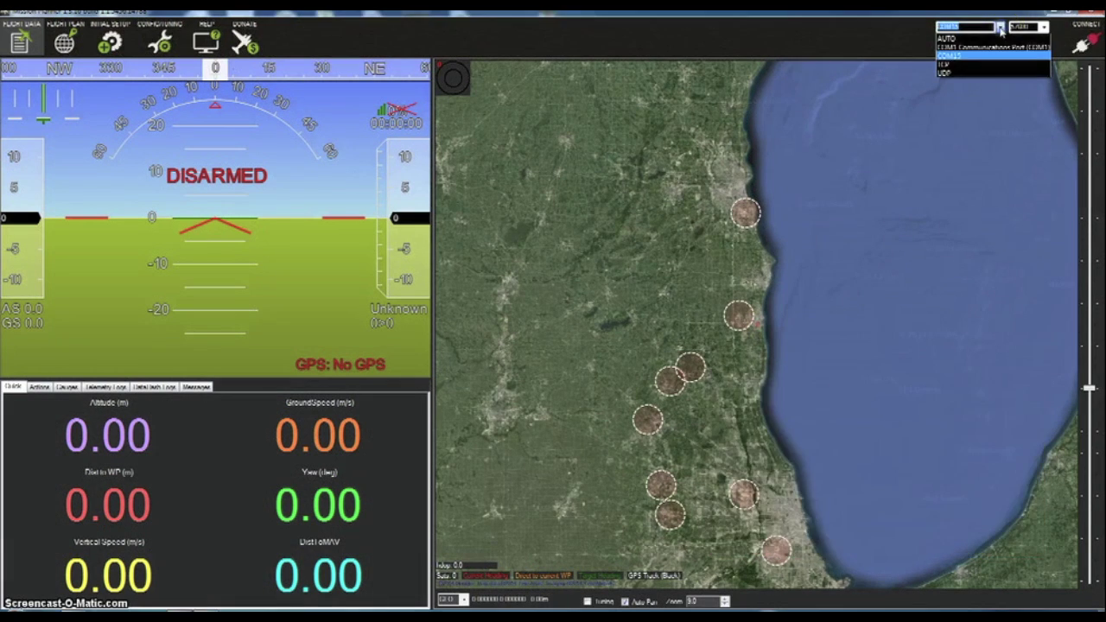
click(960, 58)
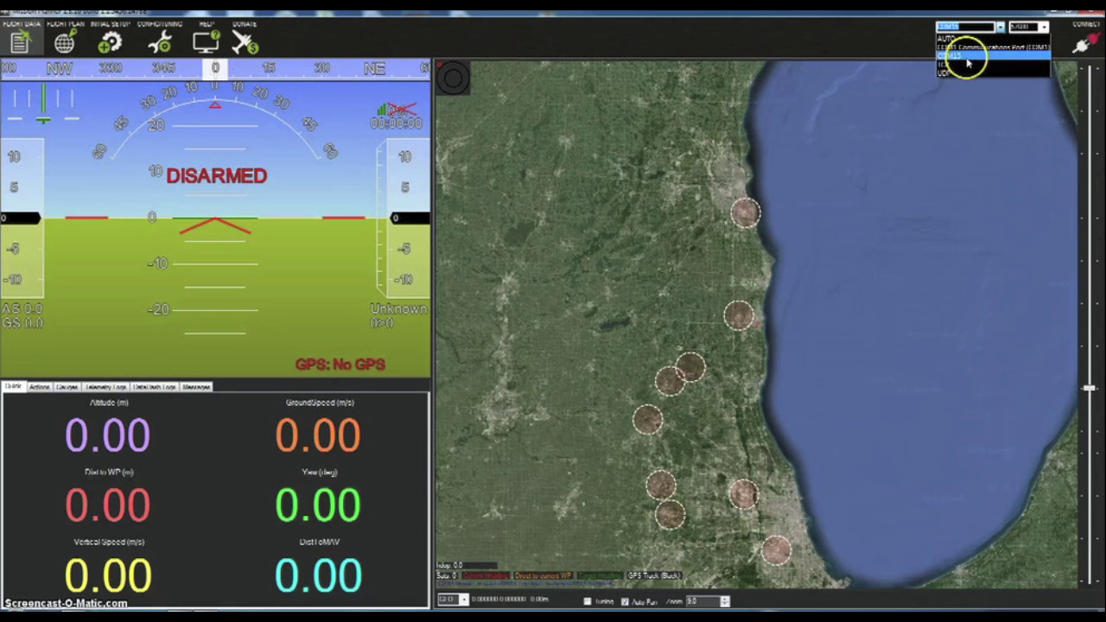
click(970, 59)
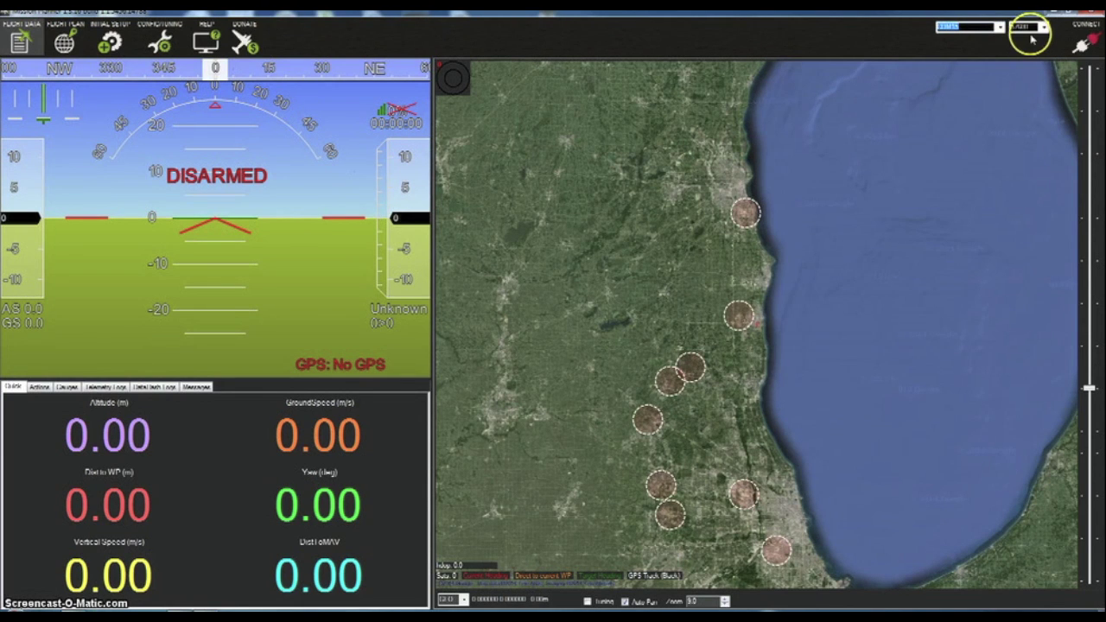
click(1082, 45)
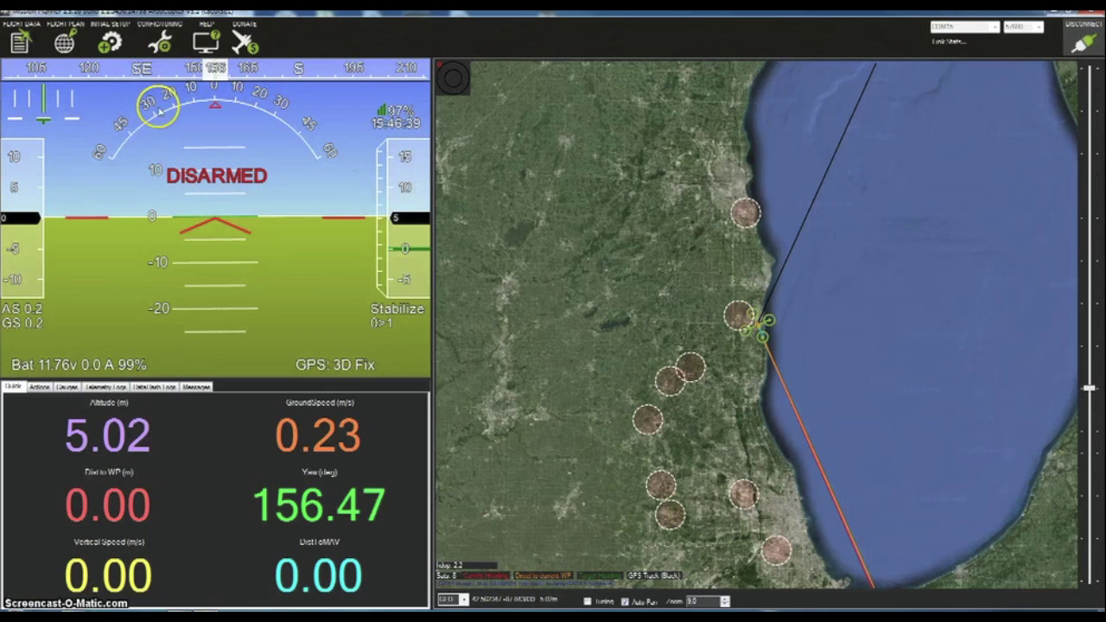
- Once telemetry is live, switch to the Config/Tuning screen
click(159, 39)
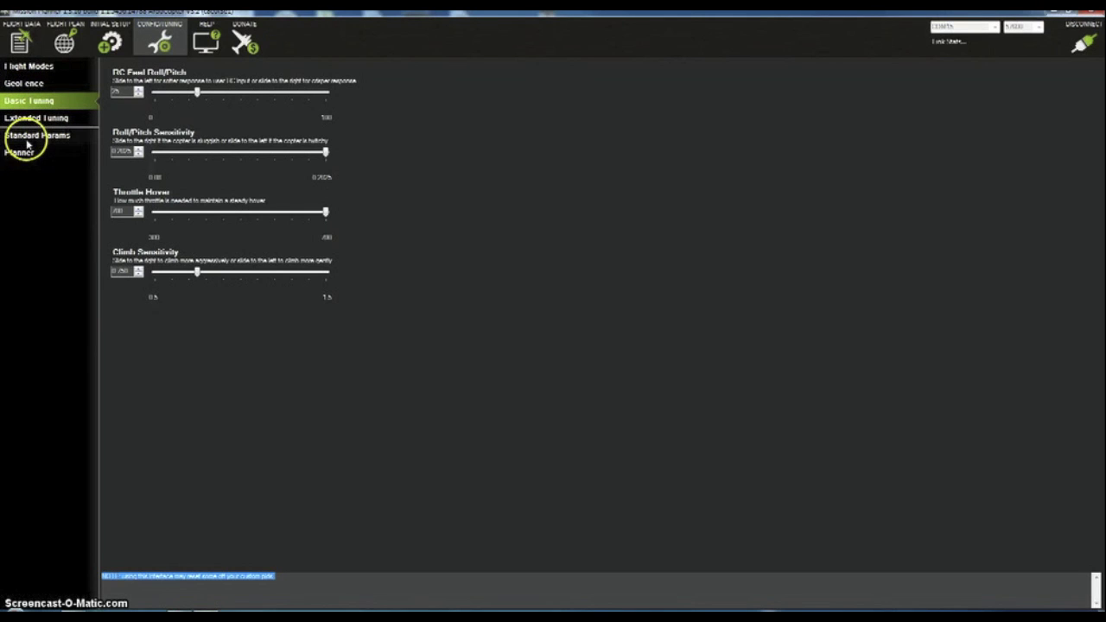
- Show Standard Params, enable Advanced Mode View, and go to the Flight Modes page
click(27, 138)
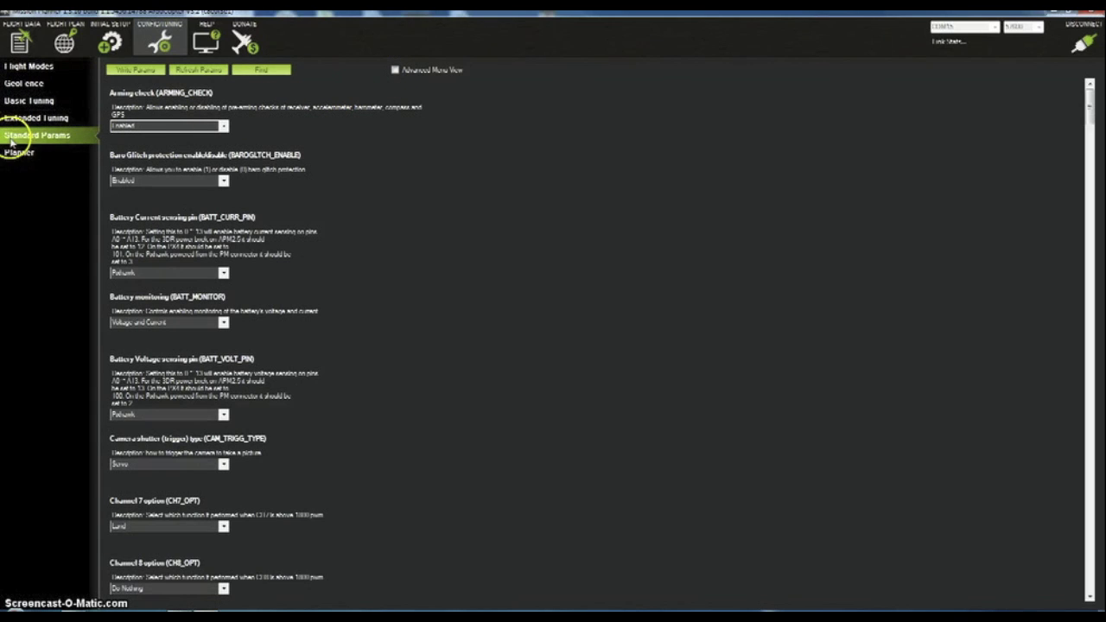
click(394, 71)
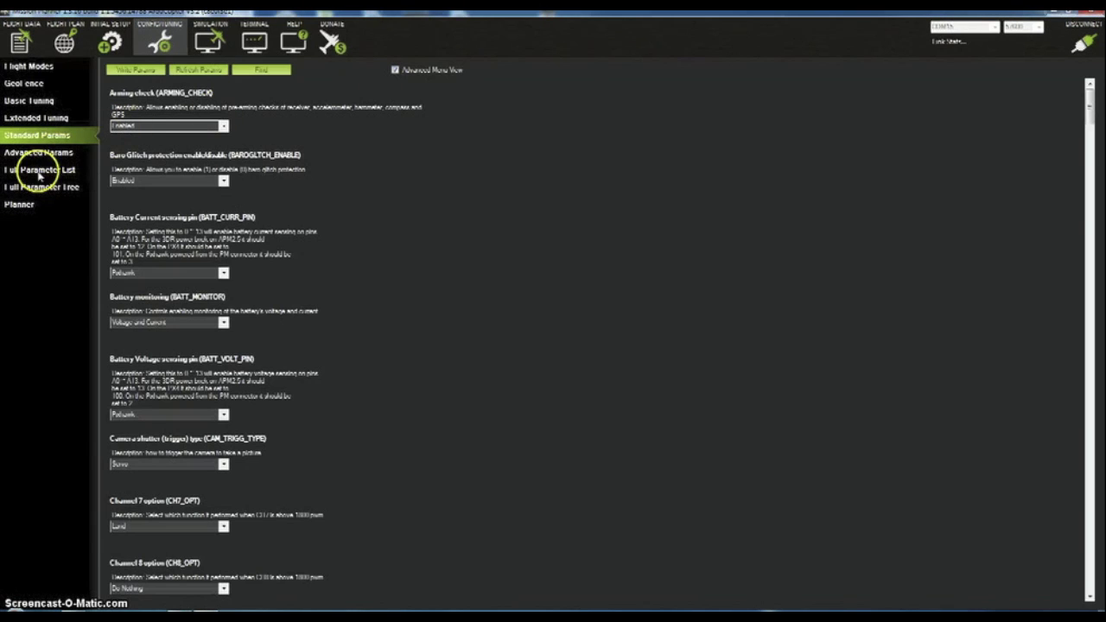
click(41, 70)
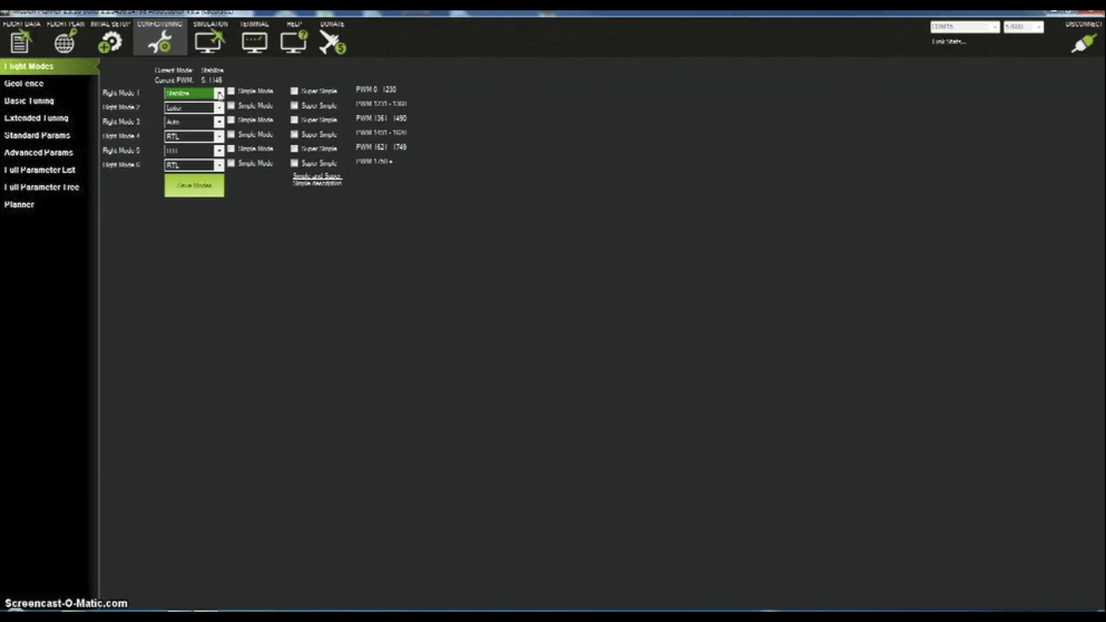
- Set Flight Mode 1 to AltHold and save the flight modes
click(218, 93)
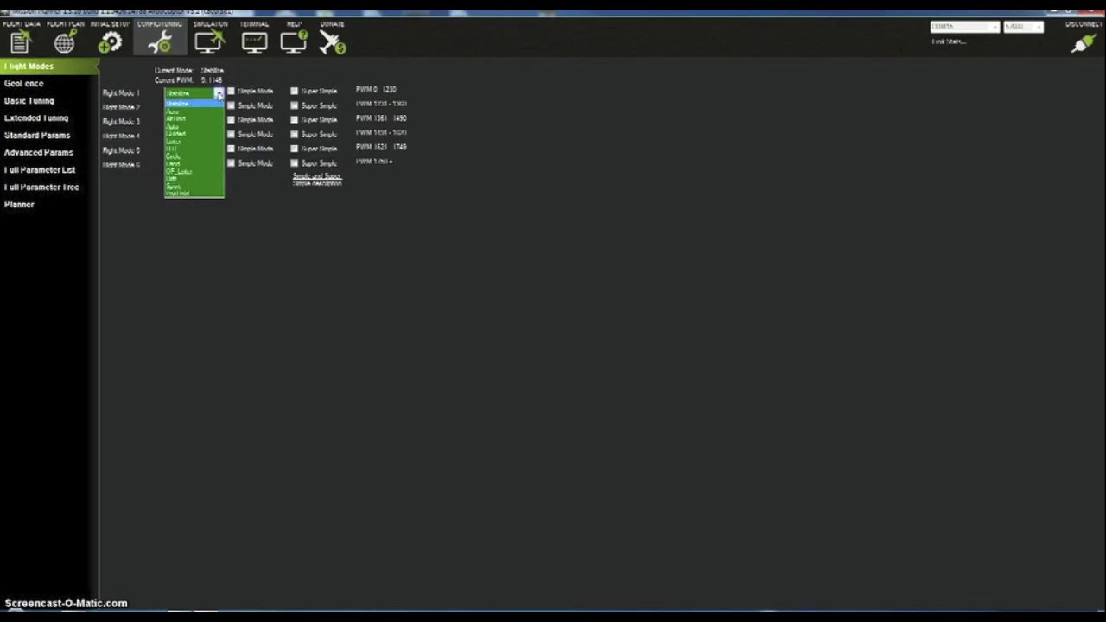
click(188, 119)
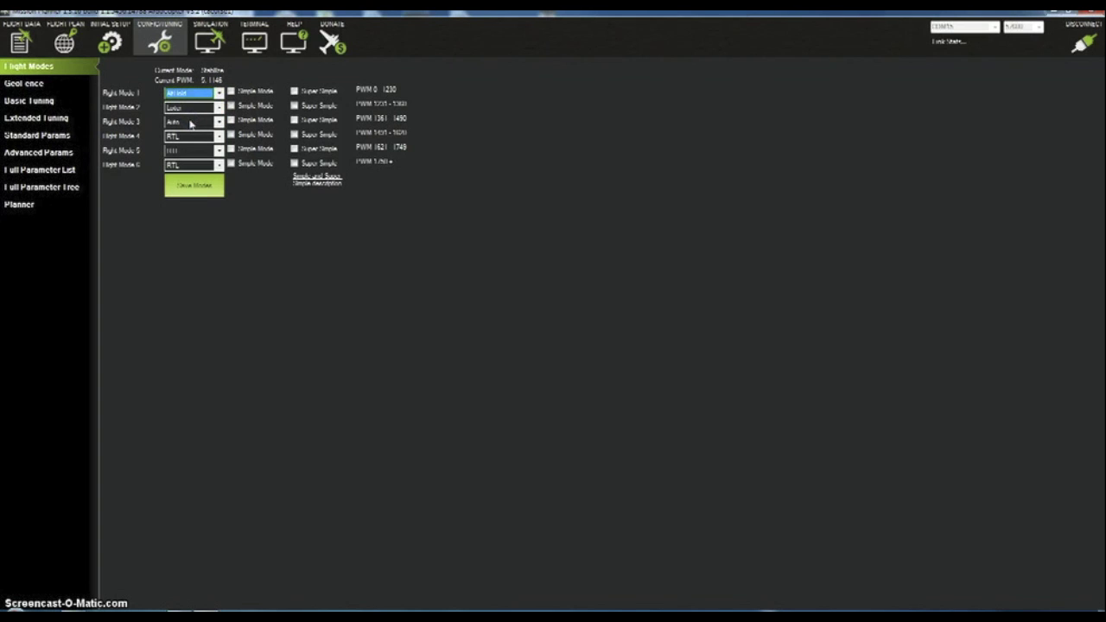
click(191, 186)
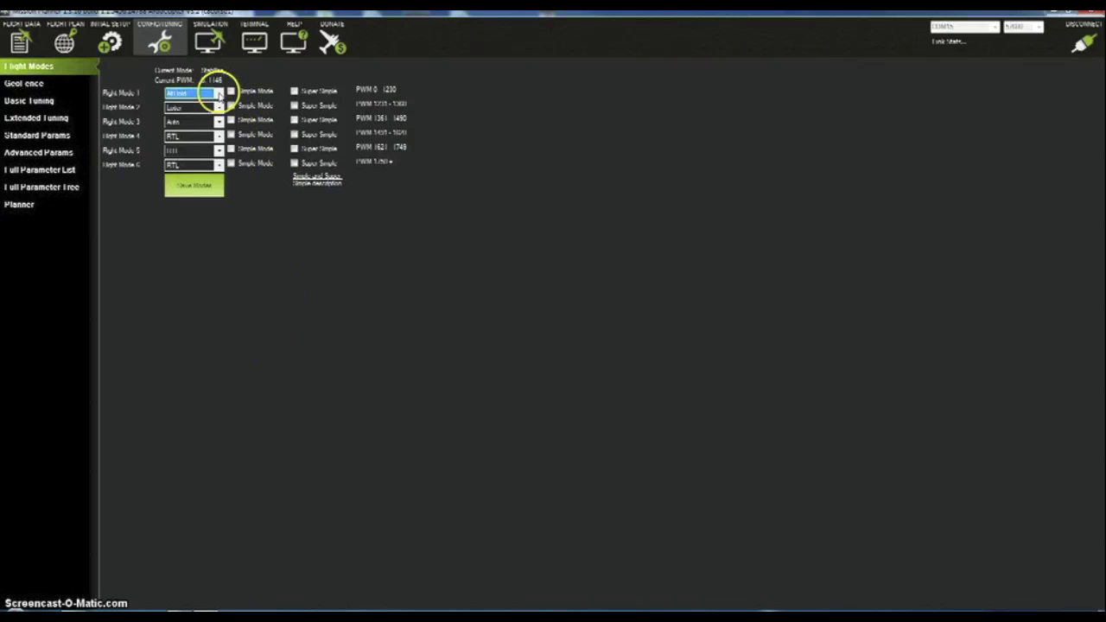
- Return Flight Mode 1 to Stabilize and bring up the Geo Fence settings
click(220, 93)
click(206, 104)
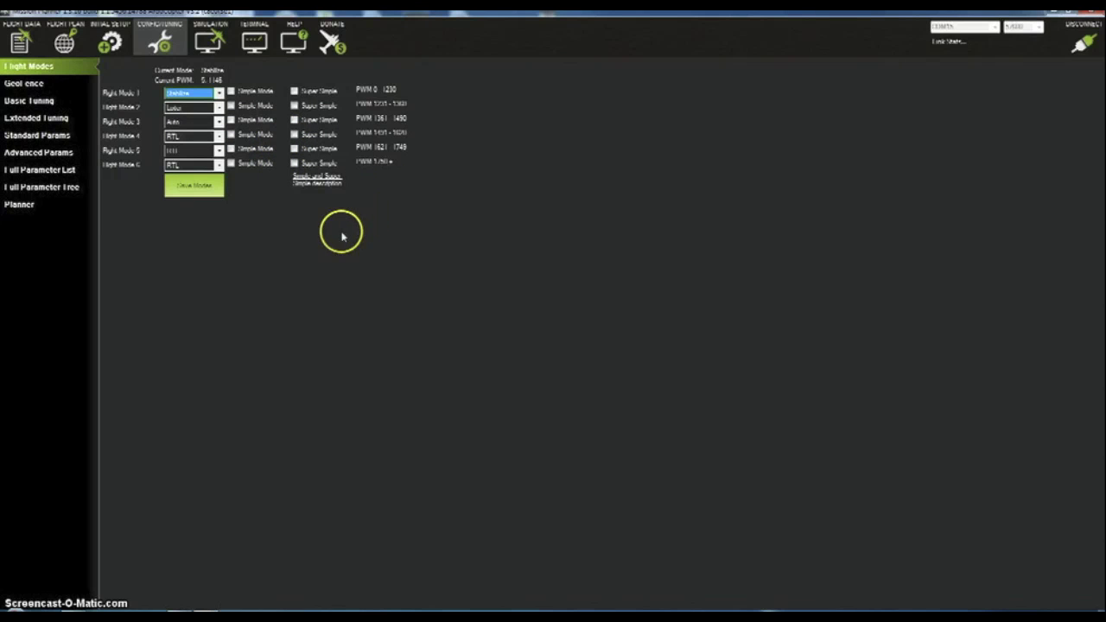
click(26, 84)
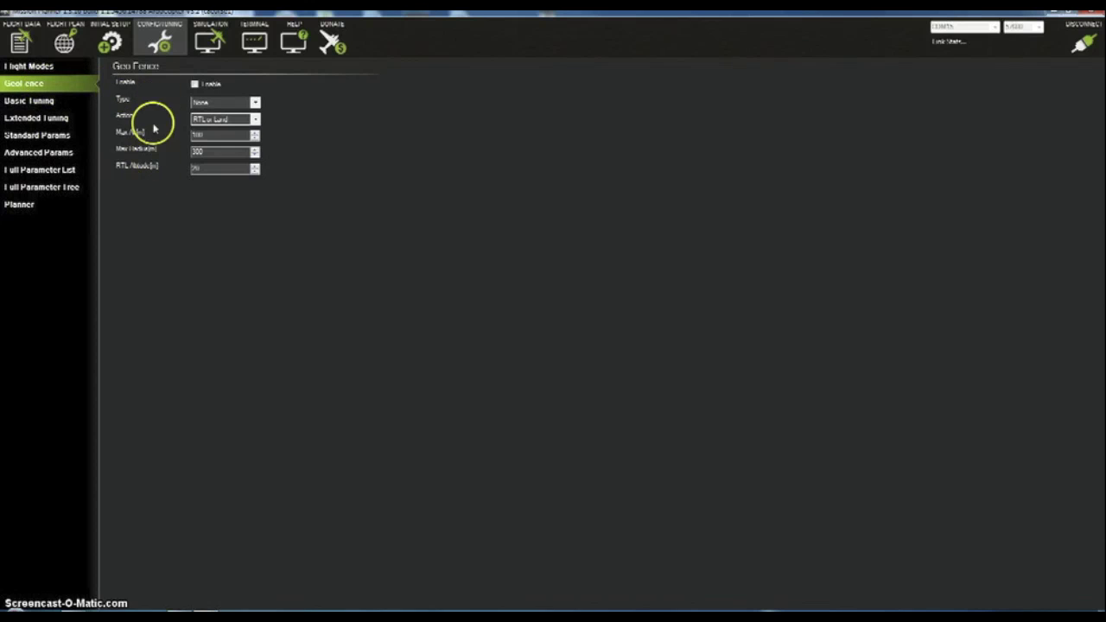
- Tick the geofence Enable box, then untick it so the fence stays disabled
click(195, 84)
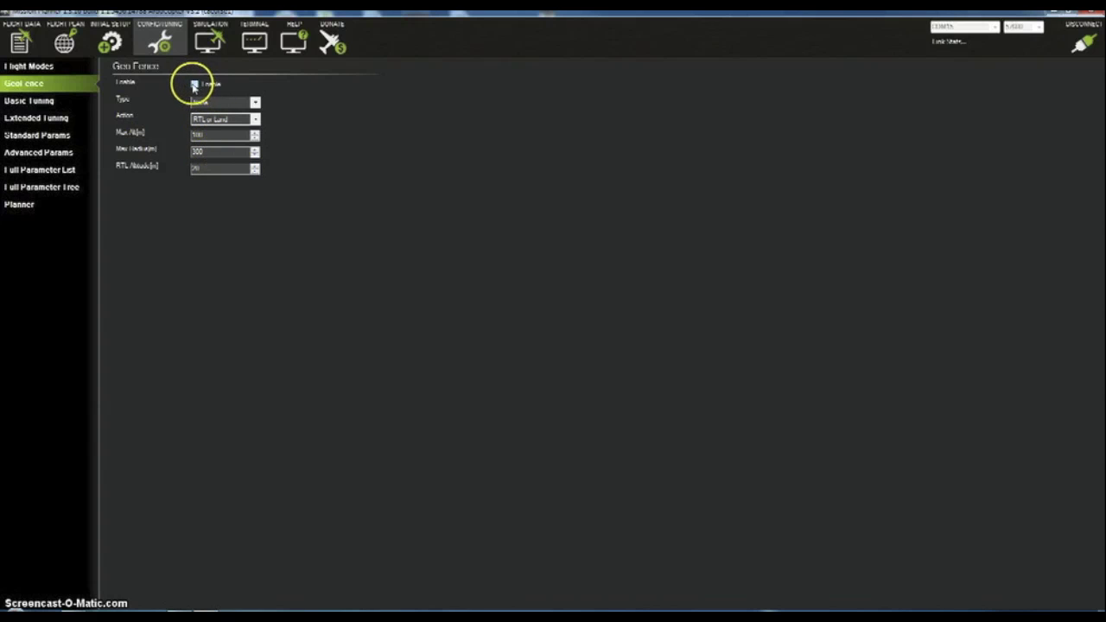
click(195, 83)
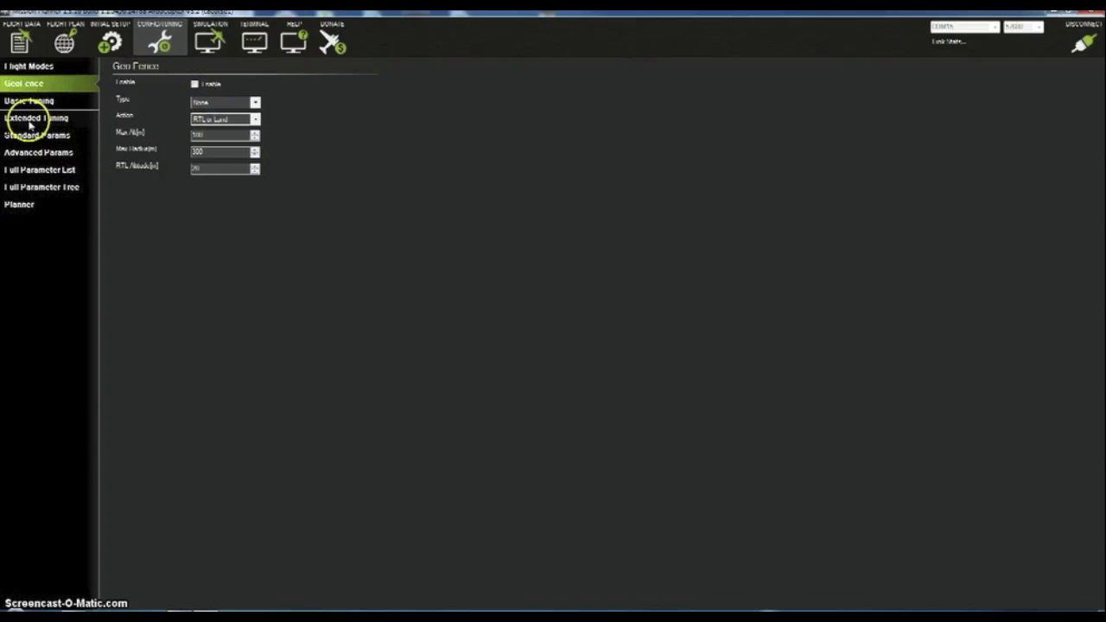
- Browse the Full Parameter List with the arrow keys, then load the preset default parameters
click(15, 172)
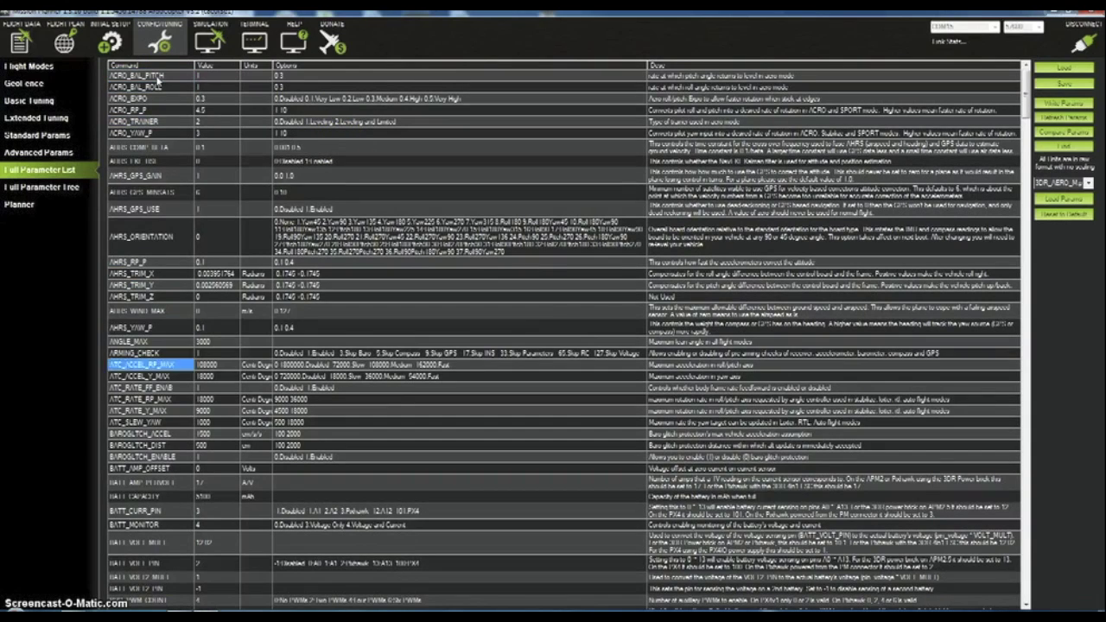
key(Down)
key(Down)
key(Down)
key(Down)
key(Down)
key(Down)
key(Down)
key(Down)
key(Down)
key(Down)
key(Down)
key(Down)
key(Down)
key(Down)
key(Down)
key(Down)
key(Down)
key(Down)
key(Down)
key(Down)
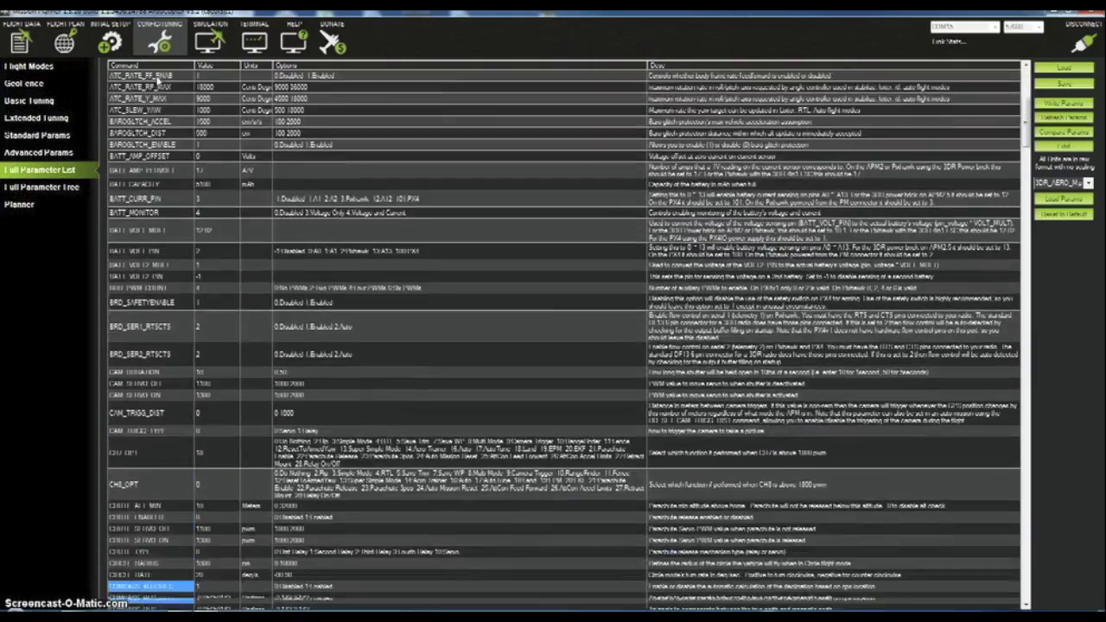
key(Down)
key(Down)
key(Down)
key(Down)
key(Down)
key(Down)
key(Down)
key(Down)
key(Down)
key(Down)
key(Down)
key(Down)
key(Down)
key(Down)
key(Down)
key(Down)
key(Down)
key(Down)
key(Down)
key(Down)
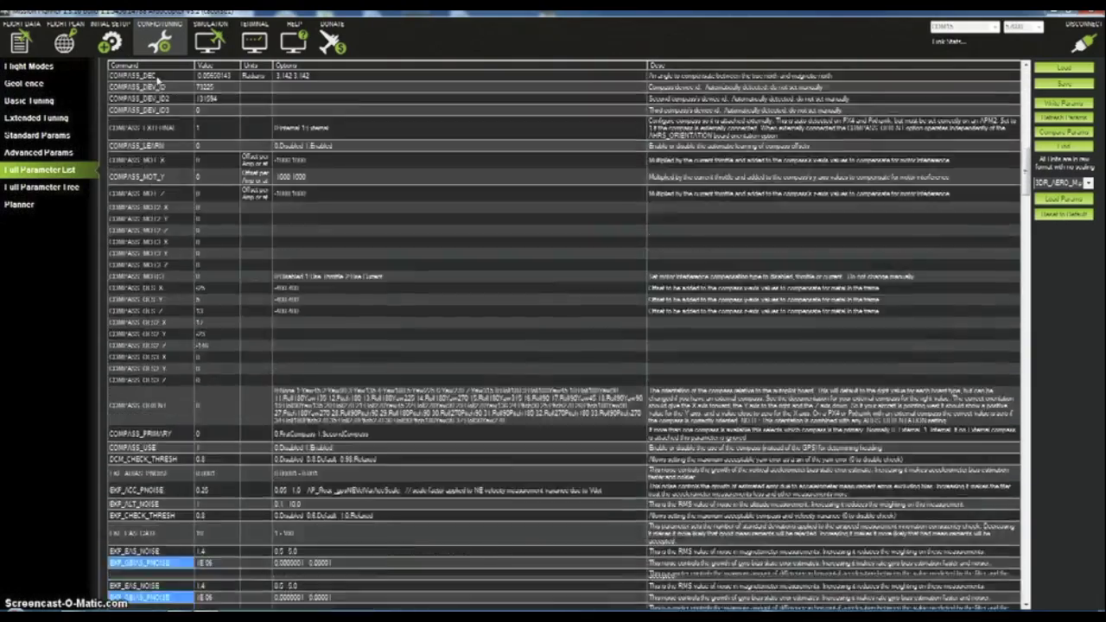
key(Down)
key(Down)
key(Down)
key(Down)
key(Down)
key(Down)
key(Down)
key(Down)
key(Down)
key(Down)
key(Down)
key(Down)
key(Down)
key(Down)
key(Down)
key(Down)
key(Down)
key(Down)
key(Down)
key(Down)
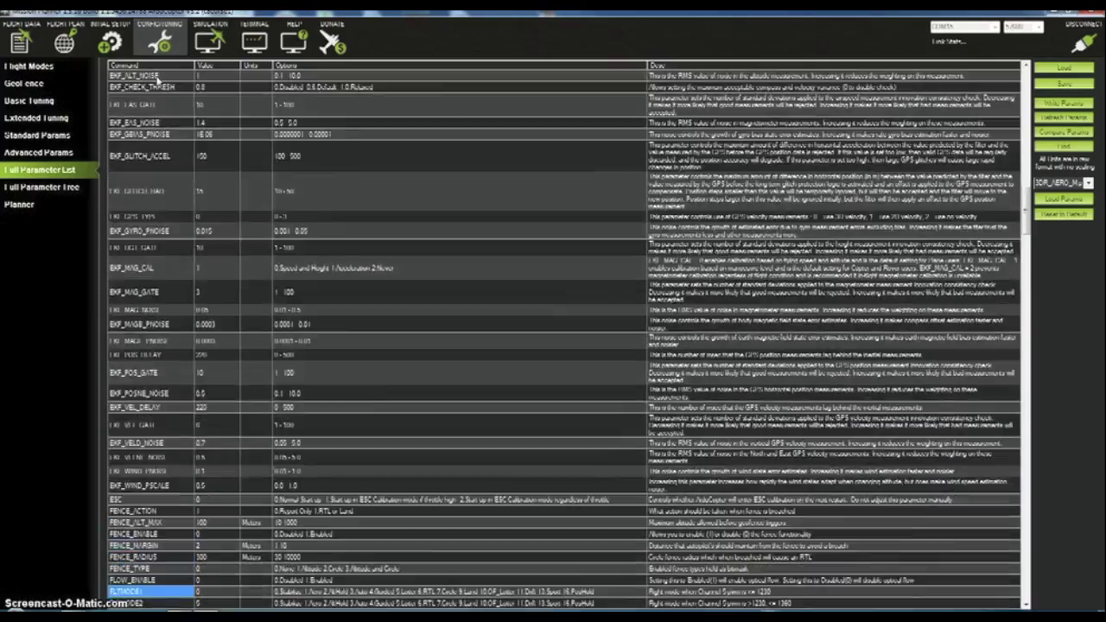
key(Down)
key(Down)
key(Down)
key(Down)
key(Down)
key(Down)
key(Down)
key(Down)
key(Down)
key(Down)
key(Down)
key(Down)
key(Down)
key(Down)
key(Down)
key(Down)
key(Down)
key(Down)
key(Down)
key(Down)
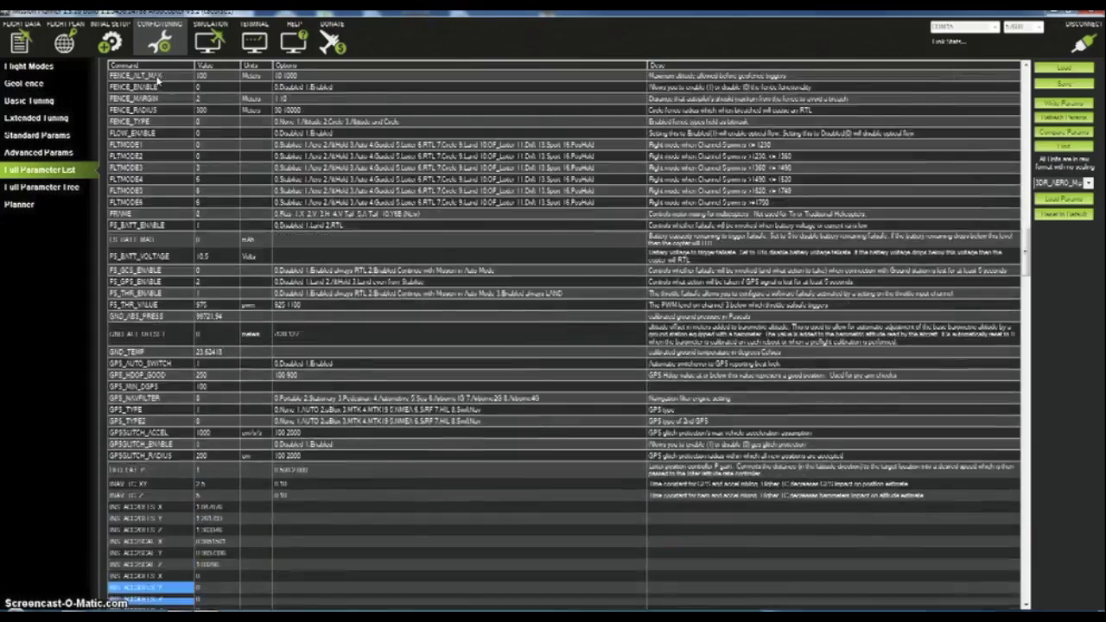
key(Down)
key(Down)
key(Down)
key(Down)
key(Down)
key(Down)
key(Down)
key(Down)
key(Down)
key(Down)
key(Down)
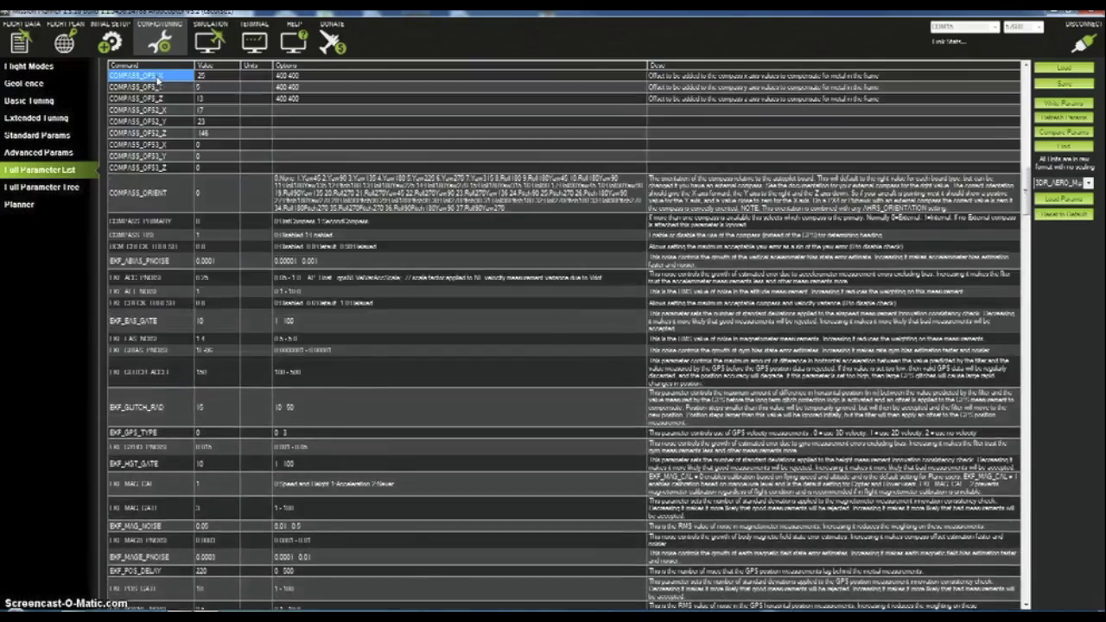
key(Up)
key(Up)
key(Up)
key(Up)
key(Up)
key(Up)
key(Up)
key(Up)
key(Up)
key(Up)
key(Up)
key(Up)
key(Up)
key(Up)
key(Up)
key(Up)
key(Up)
key(Up)
key(Up)
key(Up)
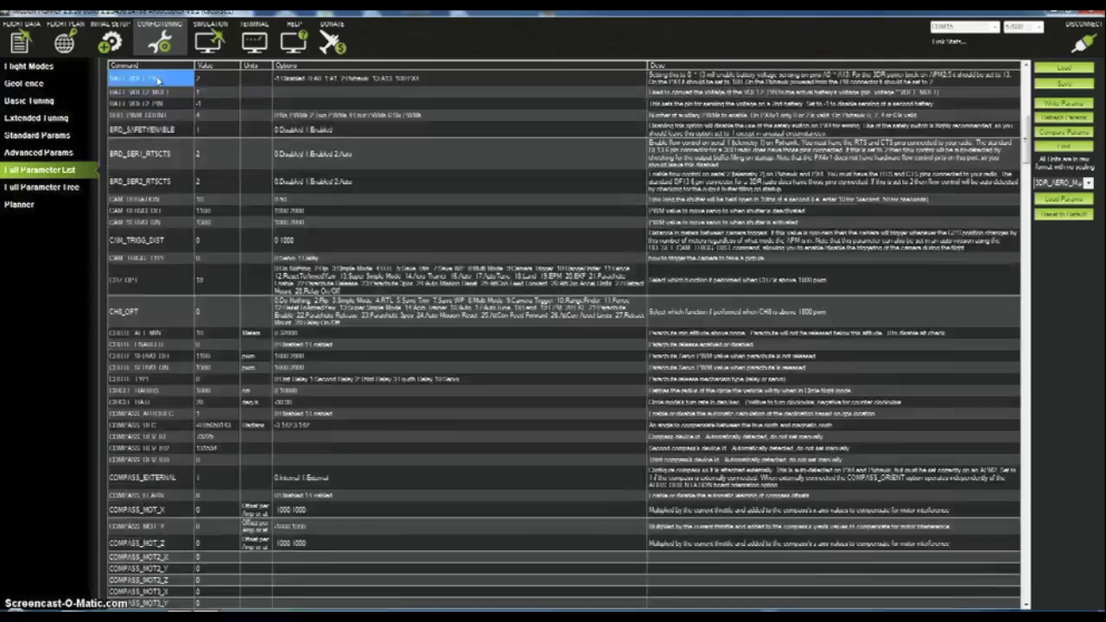
key(Up)
key(Up)
key(Up)
key(Up)
key(Up)
key(Up)
key(Up)
key(Up)
key(Up)
key(Up)
key(Up)
key(Up)
key(Up)
key(Up)
key(Up)
key(Up)
key(Up)
key(Up)
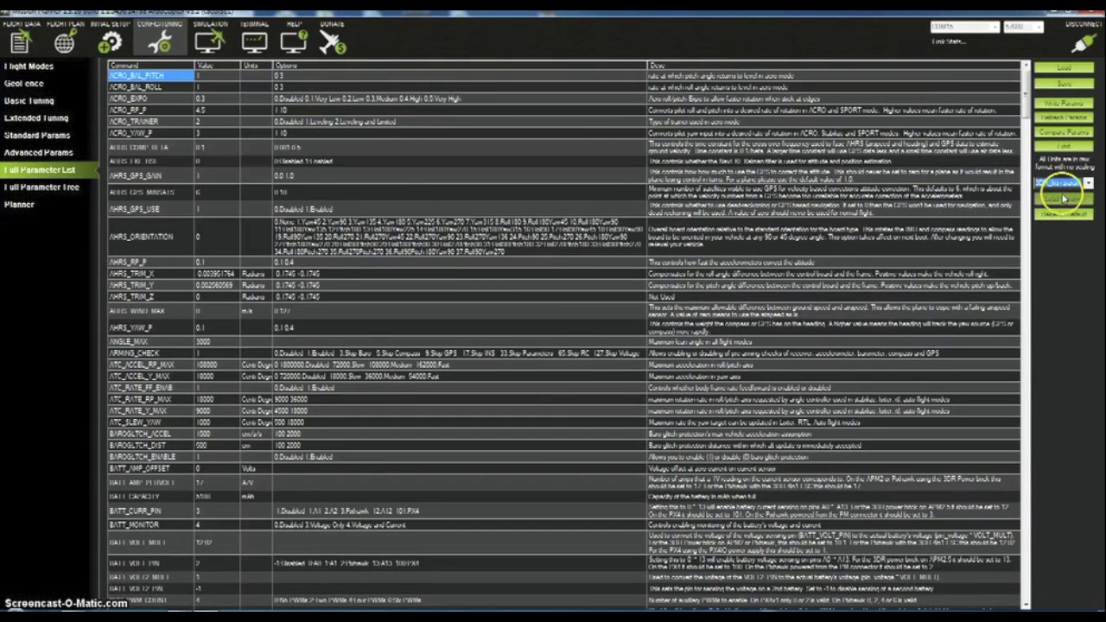
click(1063, 204)
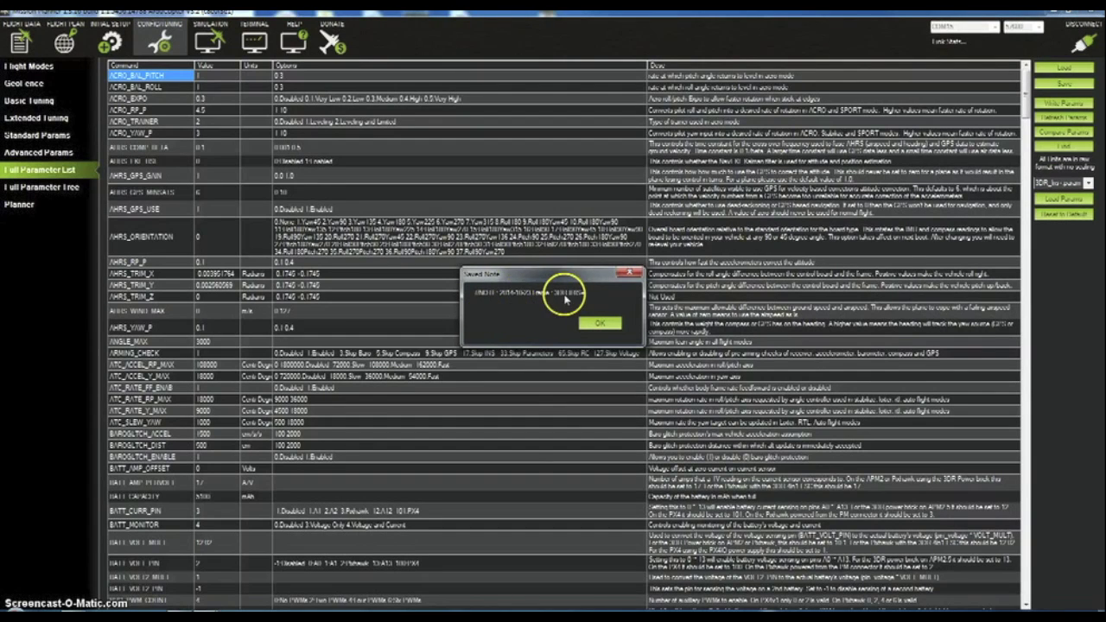
- In ParamCompare, toggle FENCE_ENABLE, FENCE_TYPE and FLTMODE1, then check all and apply the defaults
click(605, 322)
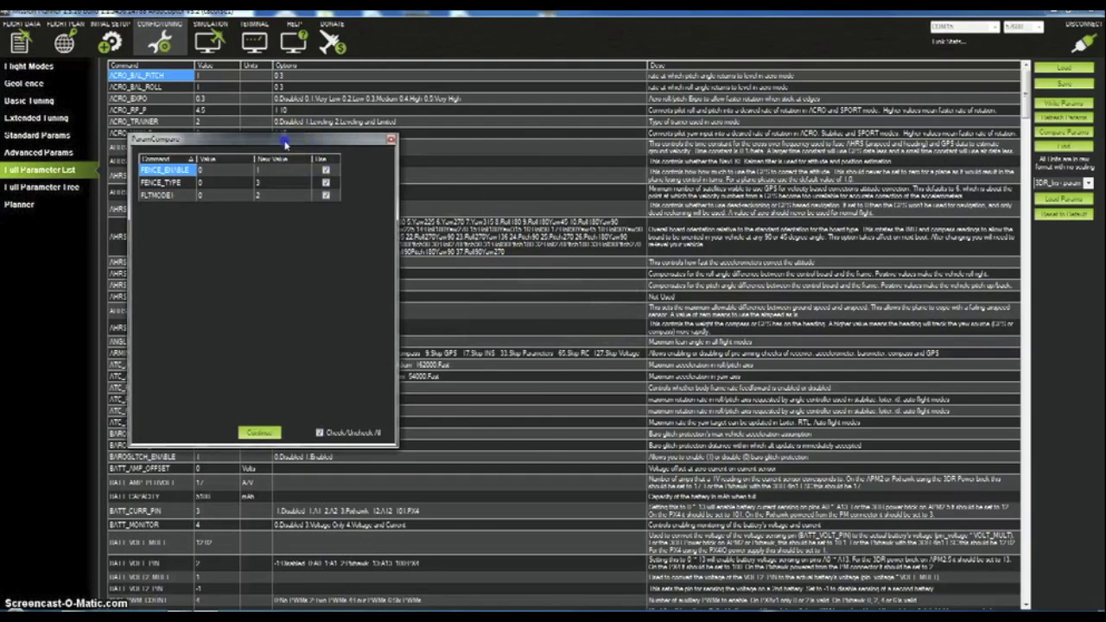
drag(288, 140, 515, 153)
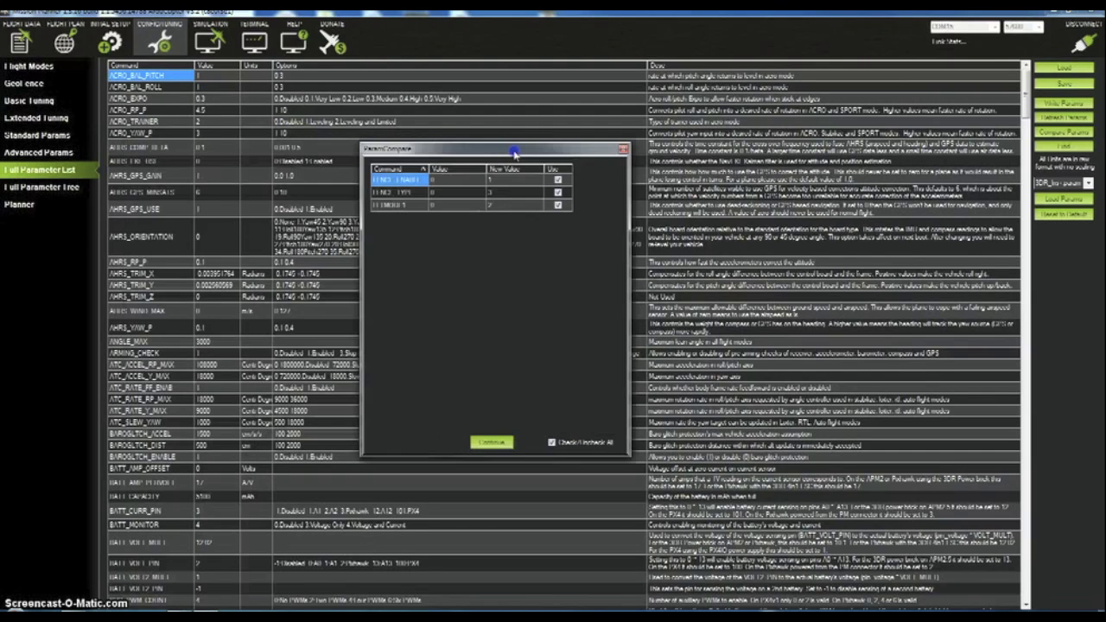
click(558, 181)
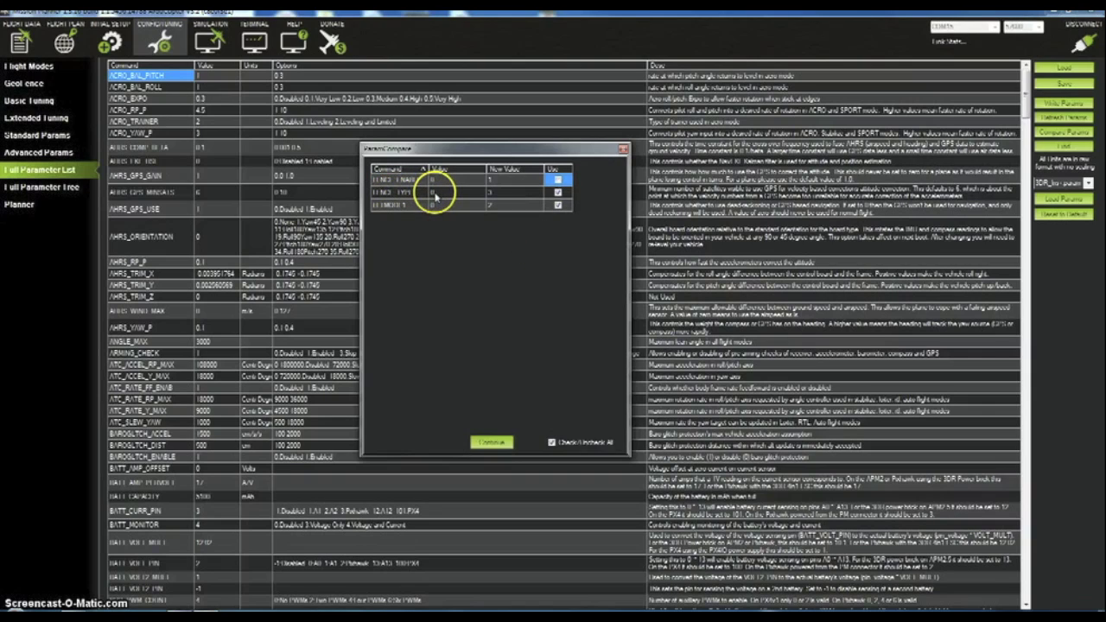
click(558, 193)
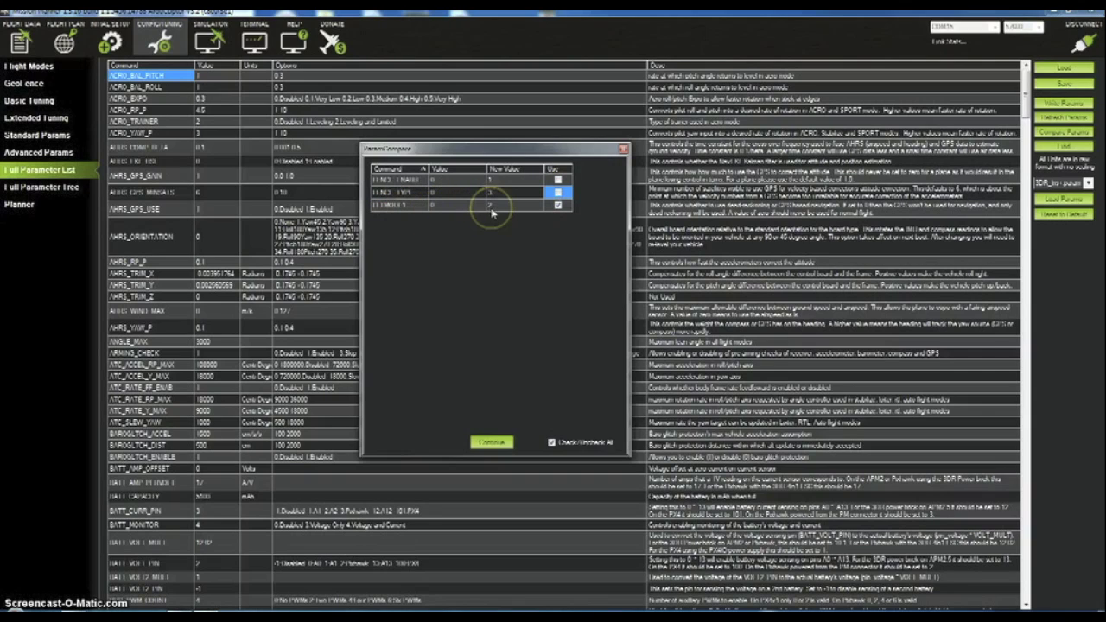
click(558, 205)
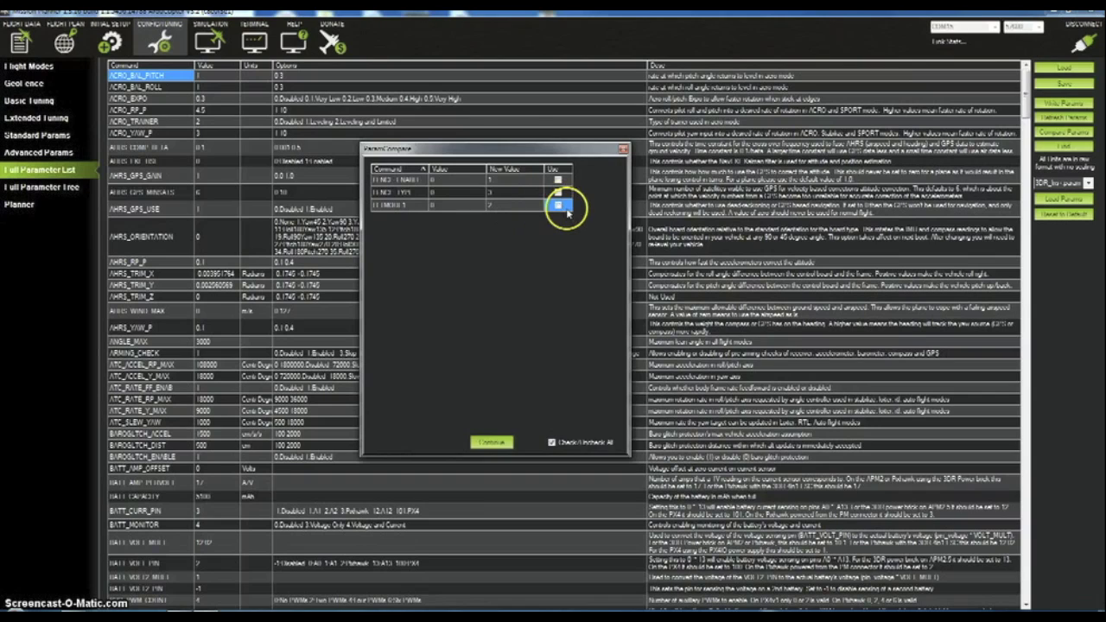
click(553, 442)
click(490, 445)
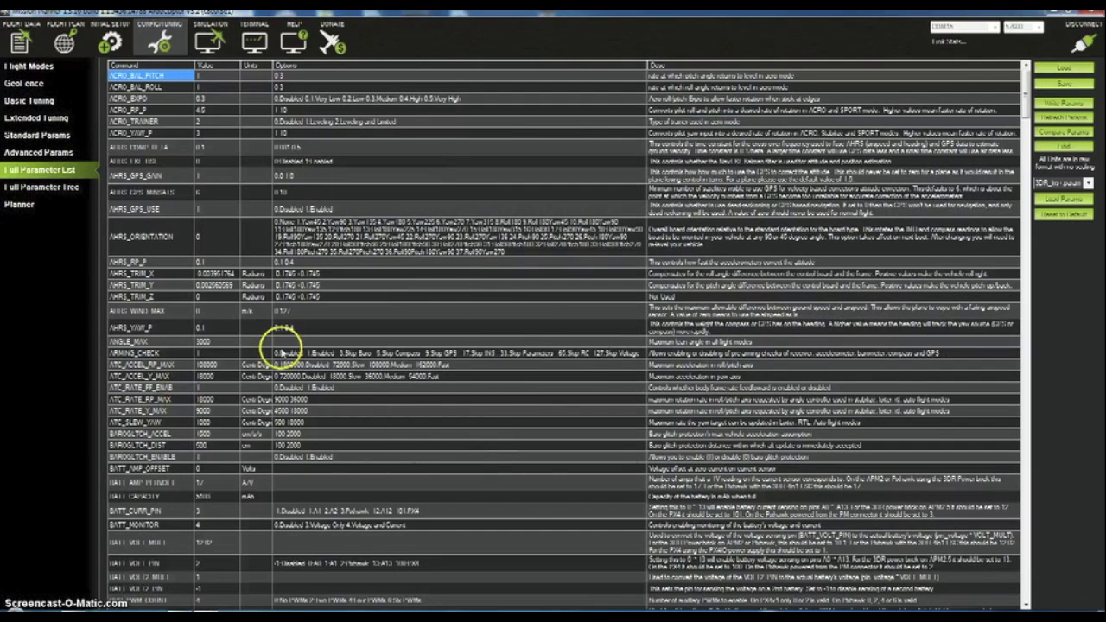
- Scroll the Full Parameter List down to the WPNAV rows and select the WPNAV_SPEED value
click(164, 342)
scroll(138, 367, down, 20)
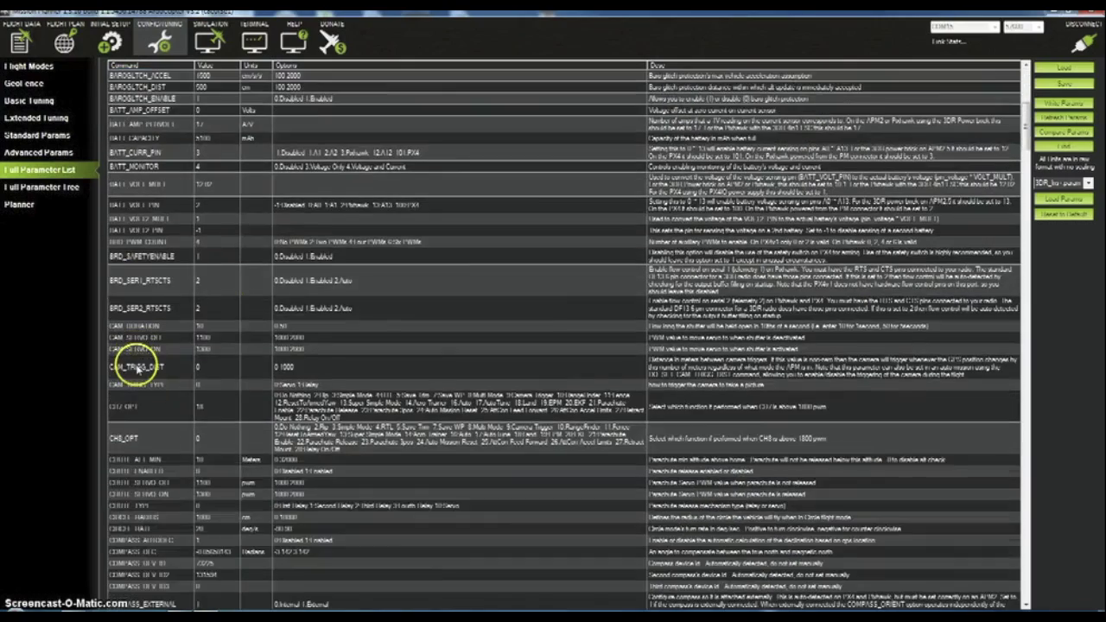
scroll(139, 372, down, 15)
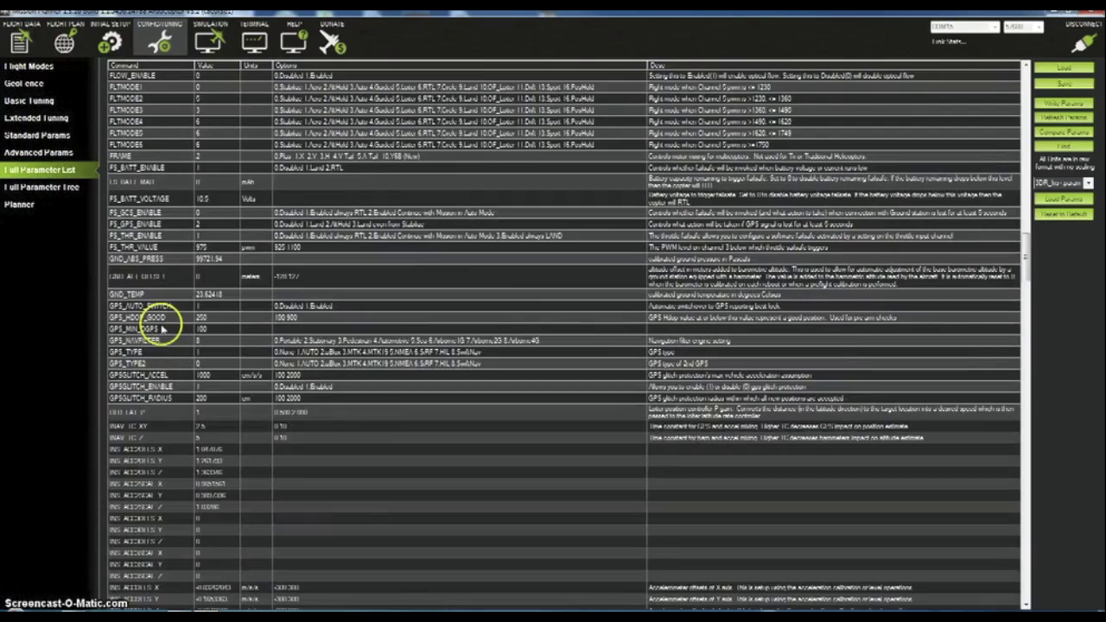
scroll(138, 367, down, 5)
scroll(167, 363, down, 10)
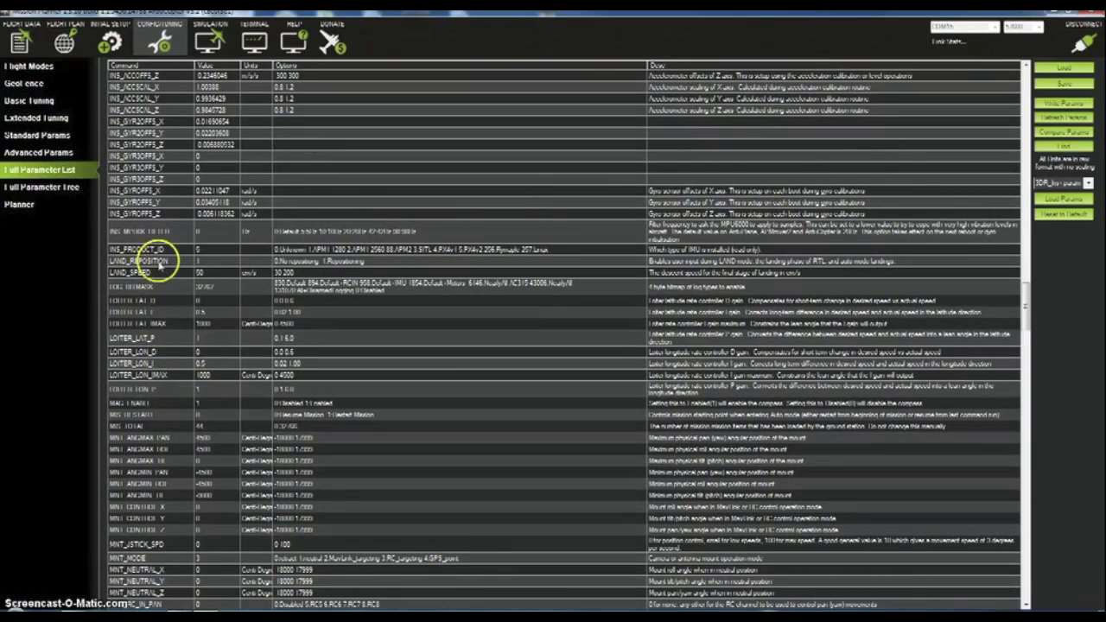
scroll(162, 276, down, 20)
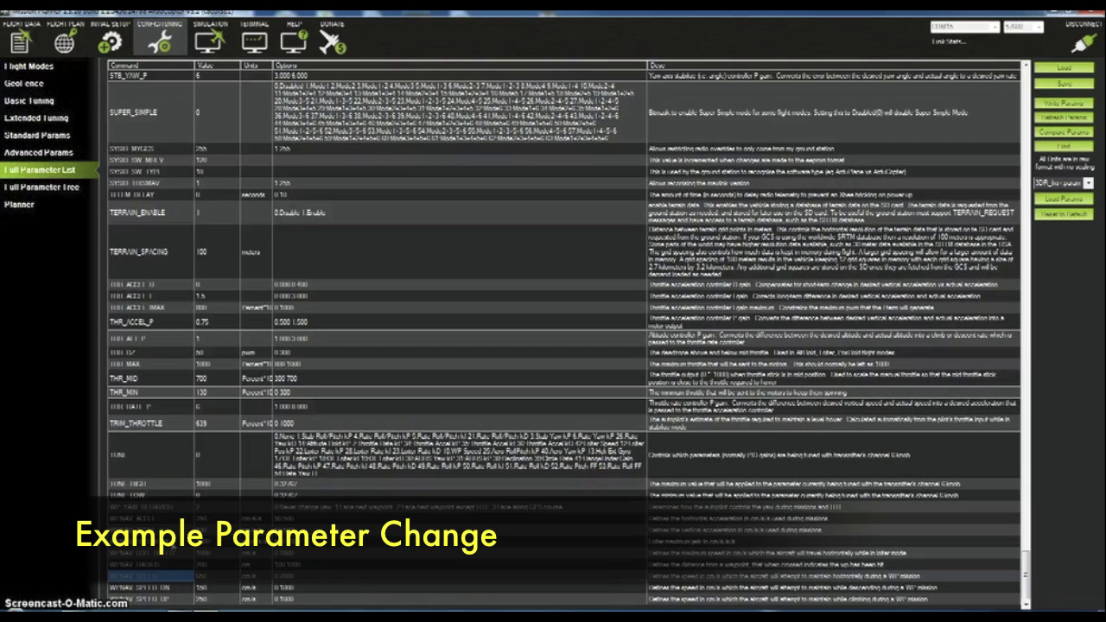
click(218, 576)
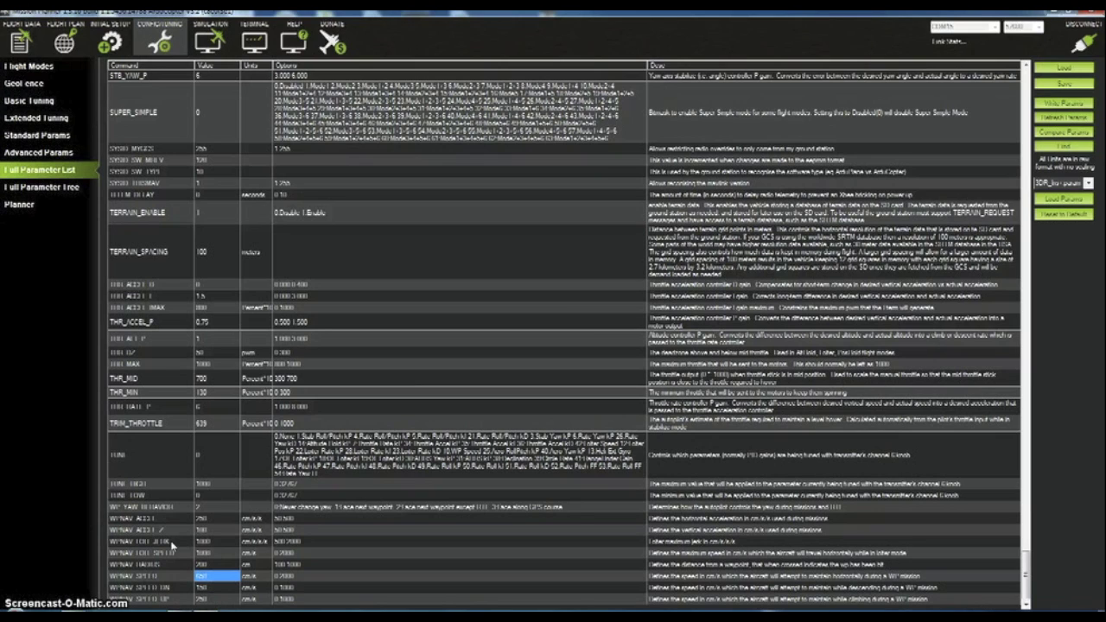
key(Tab)
key(Tab)
key(Tab)
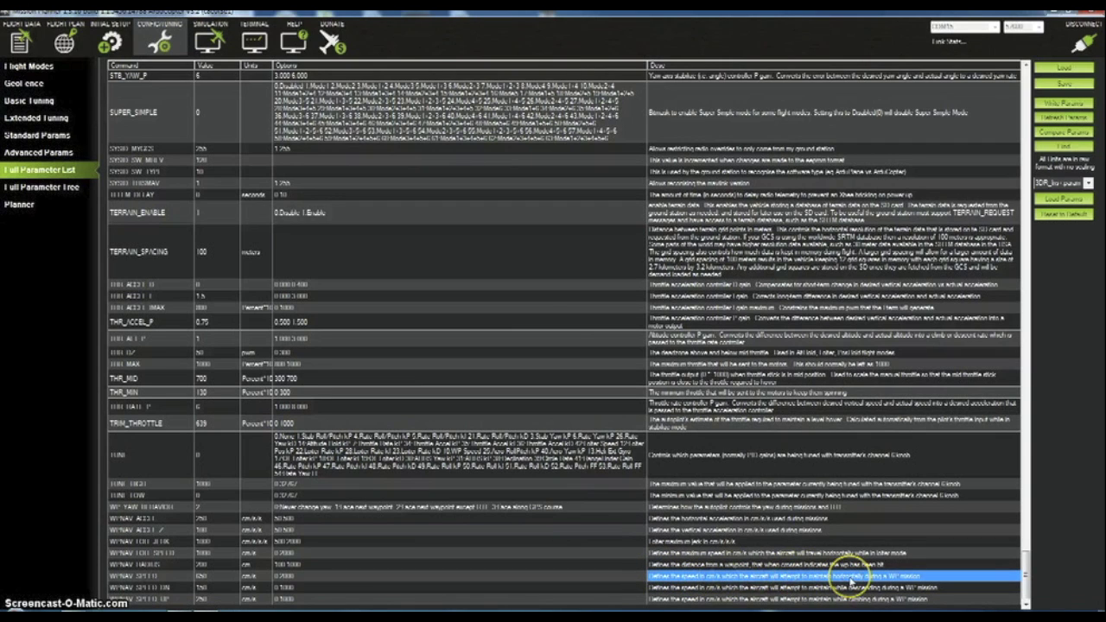
- Lower WPNAV_SPEED to 250 cm/s and write the changed parameter to the vehicle
click(288, 577)
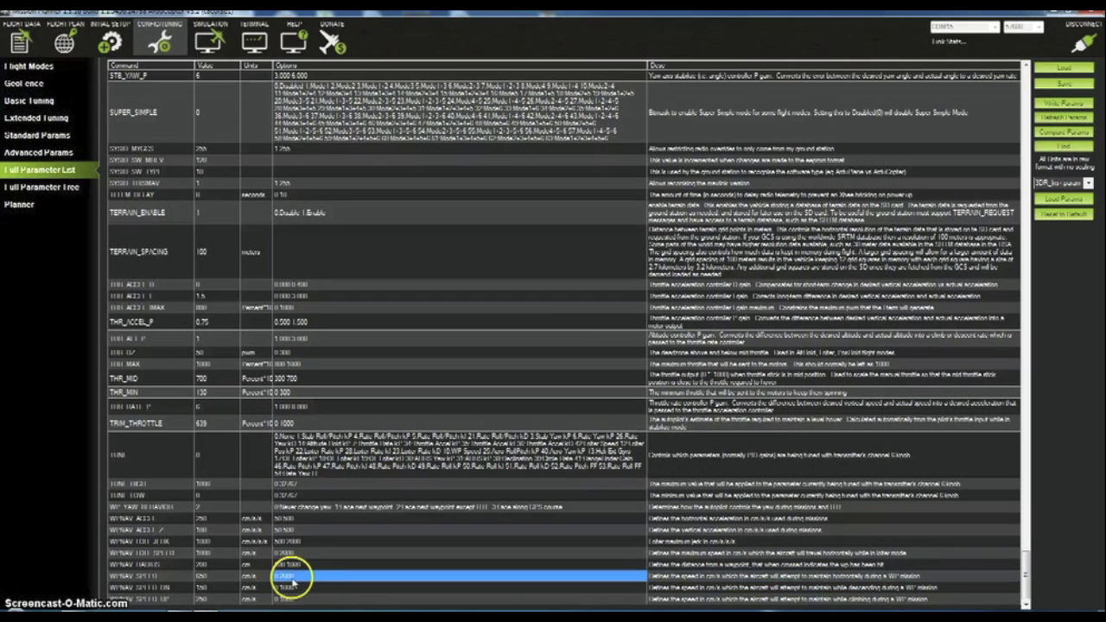
click(205, 577)
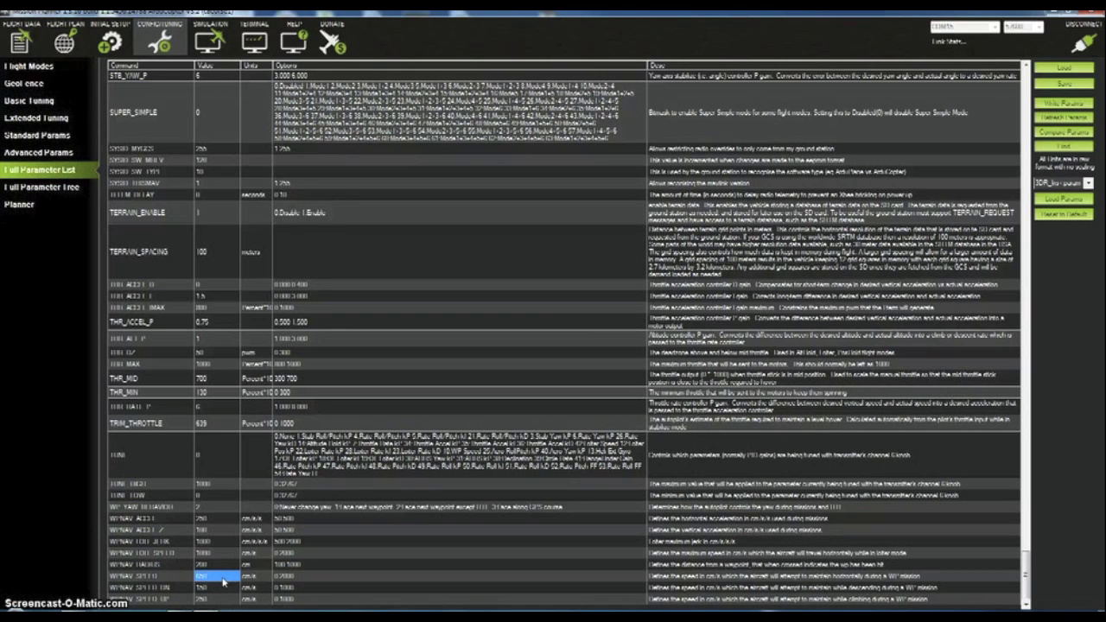
text(25)
key(Up)
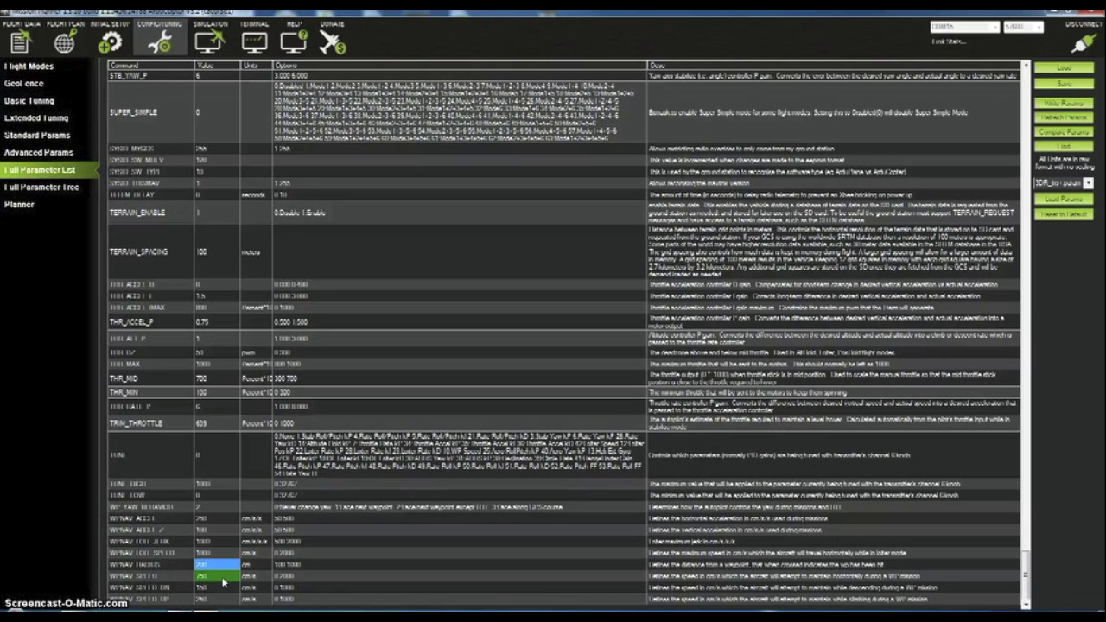
click(216, 285)
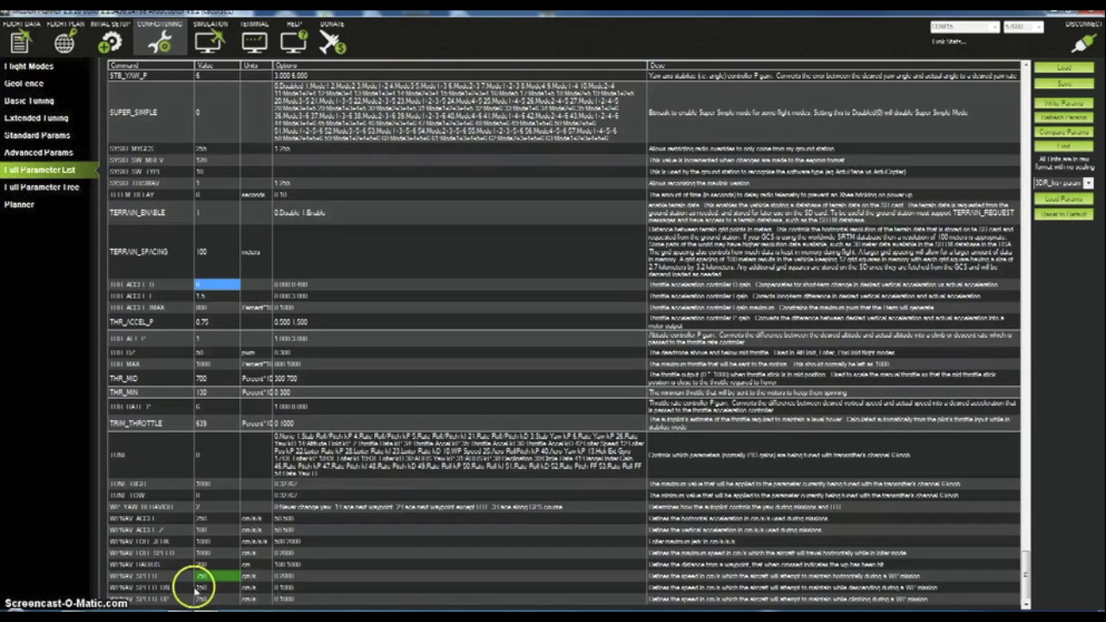
click(1055, 104)
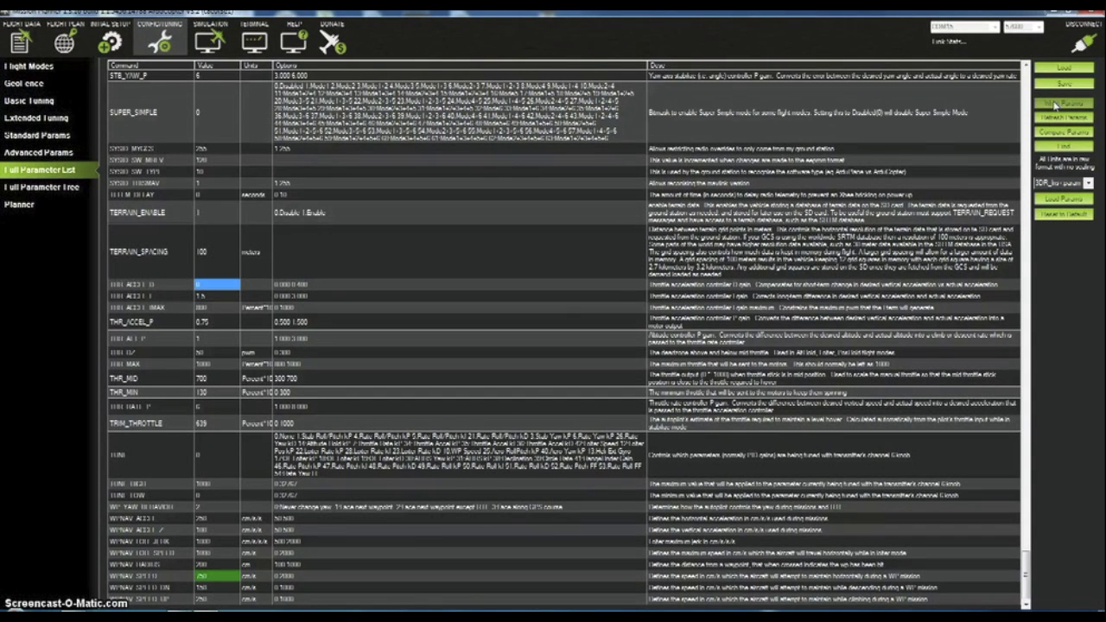
click(222, 519)
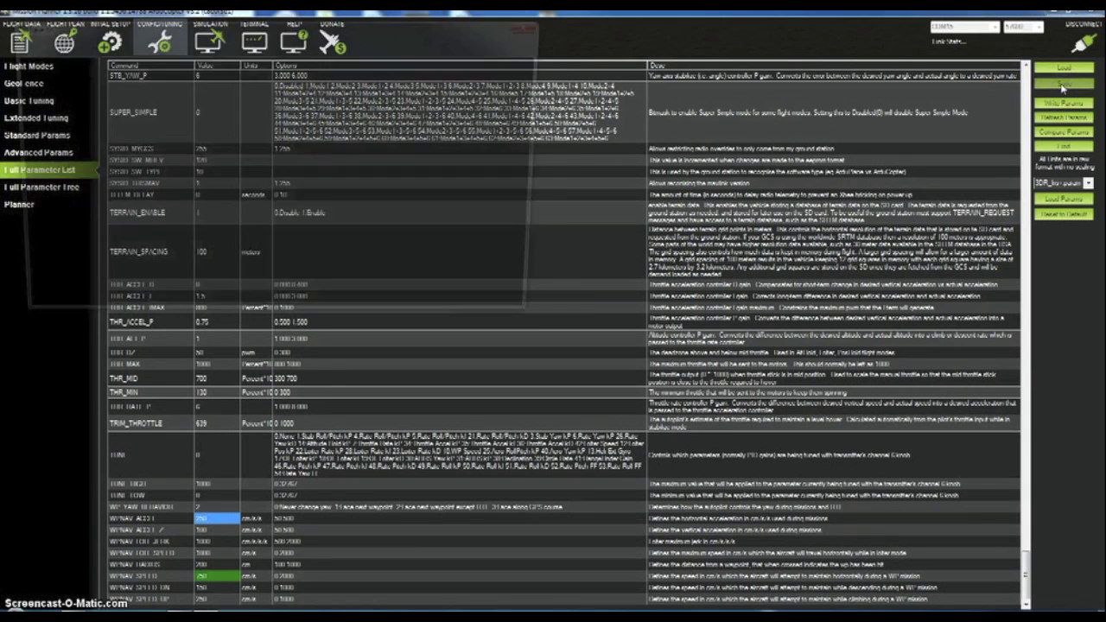
- Save the full parameter list as a new param file in the Downloads folder
click(106, 268)
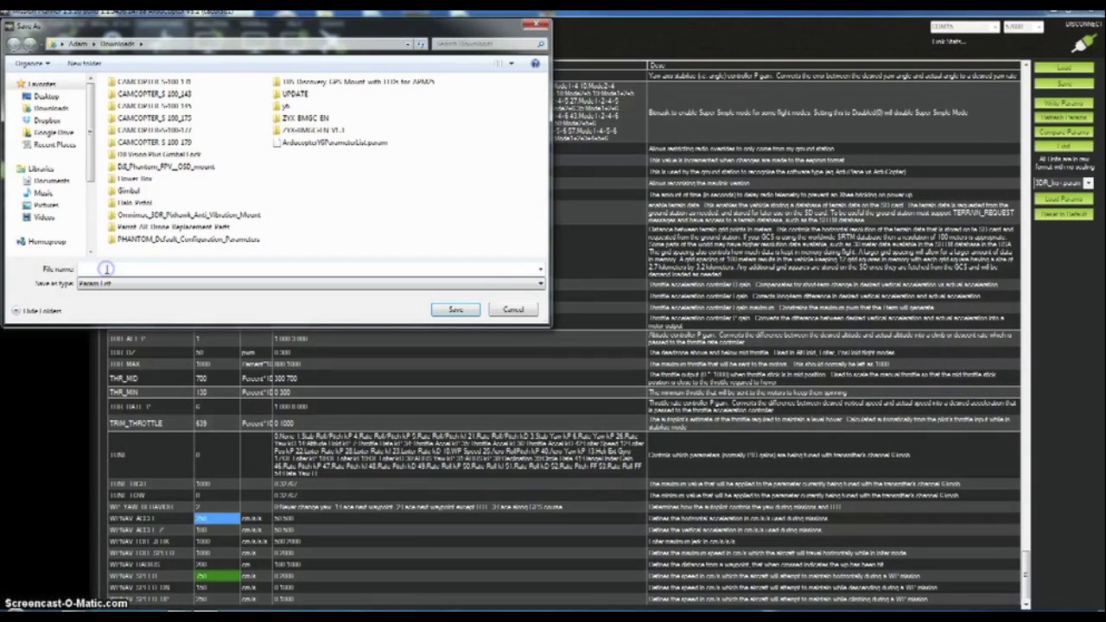
text(Adam)
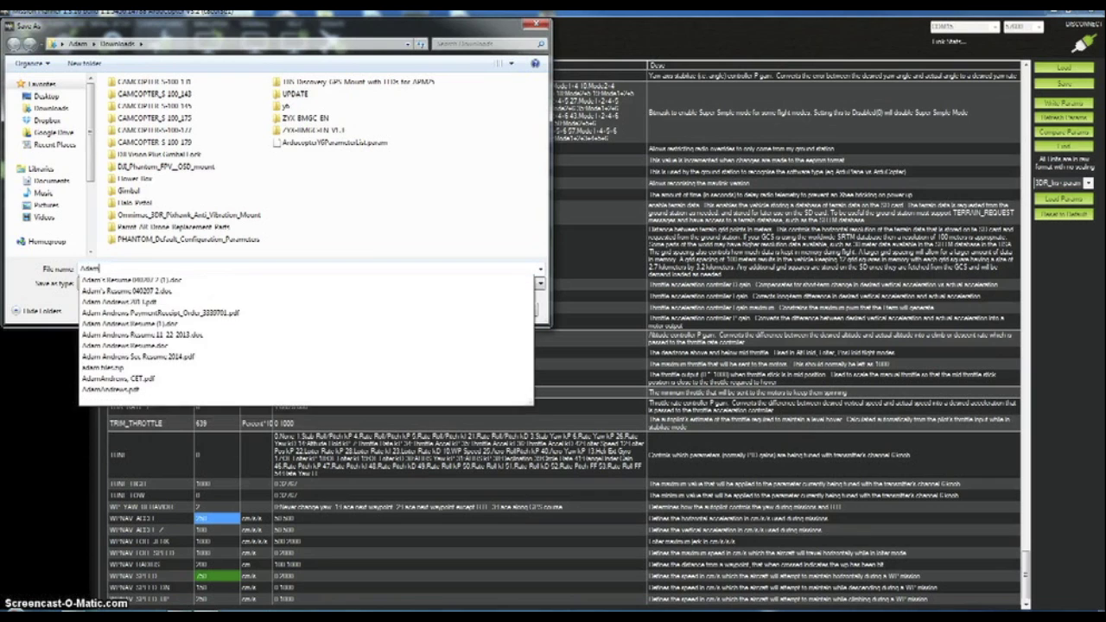
text(s cool.ini)
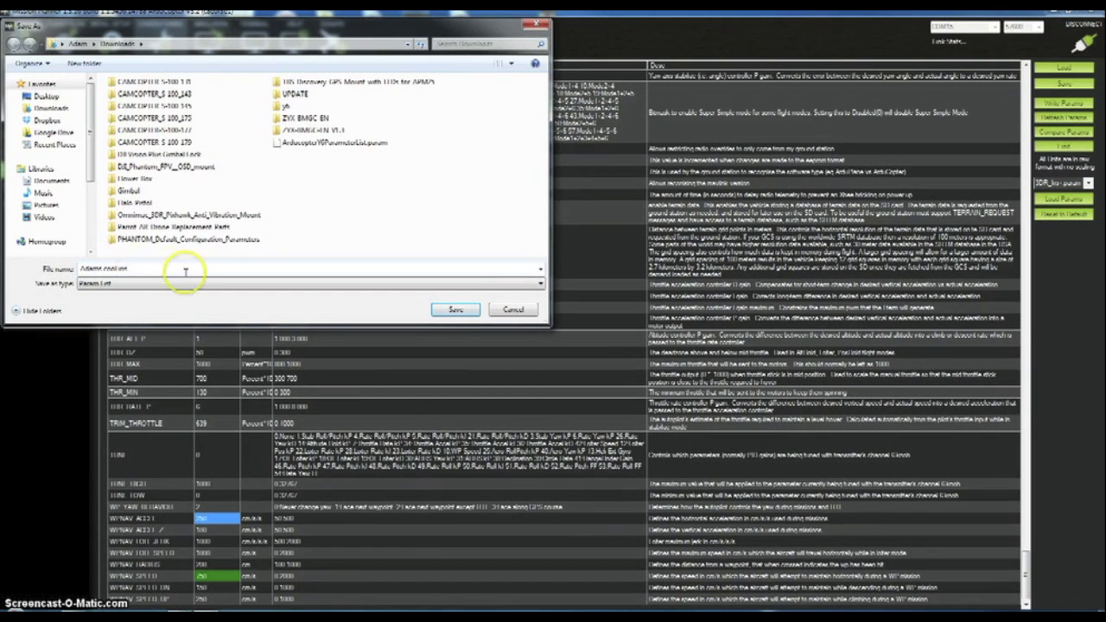
click(502, 308)
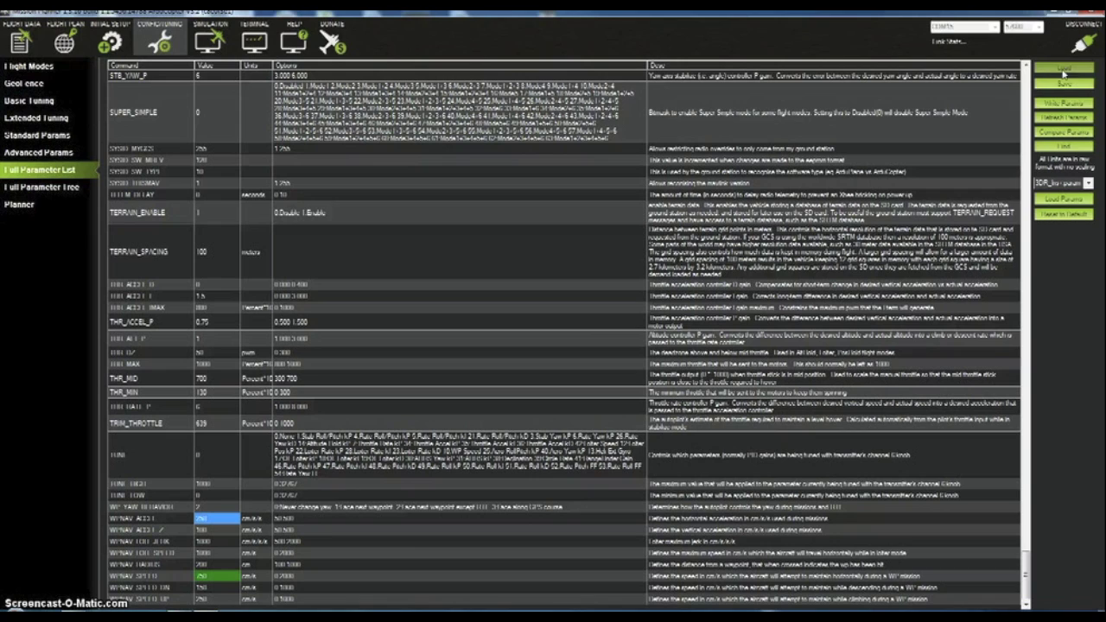
- Re-fetch every parameter from the vehicle, confirming the Update Params warning
click(1063, 69)
click(1074, 104)
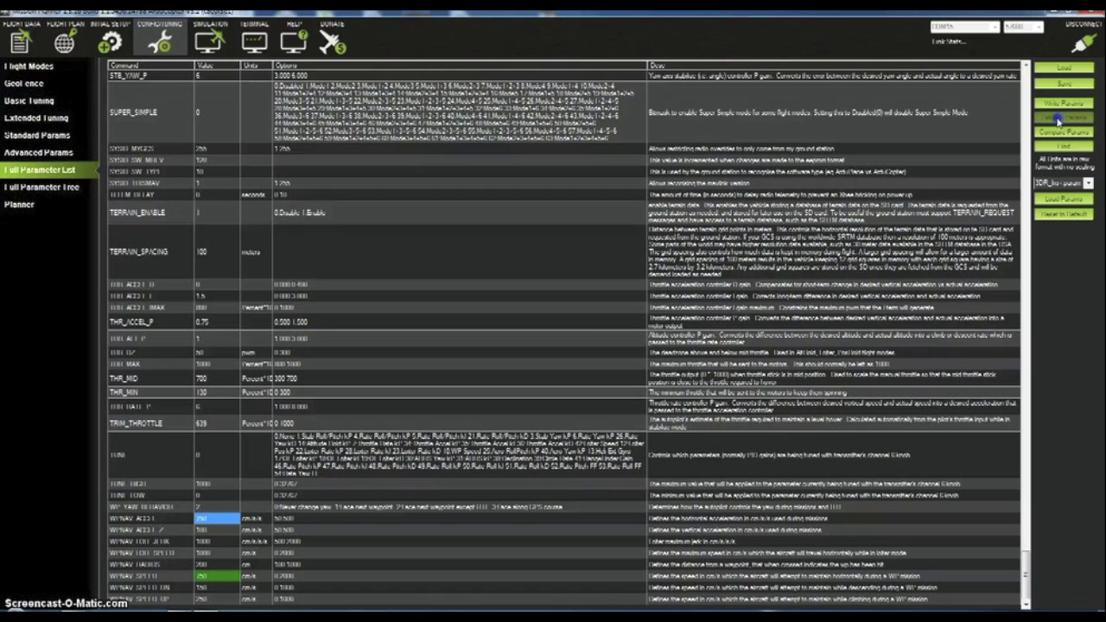
click(1058, 119)
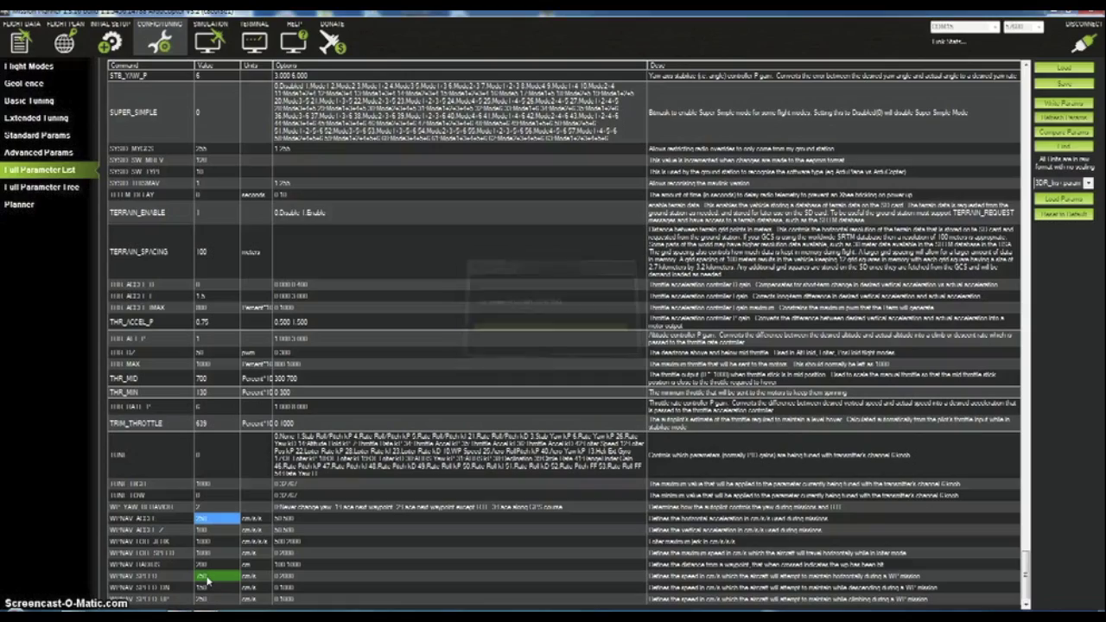
click(215, 533)
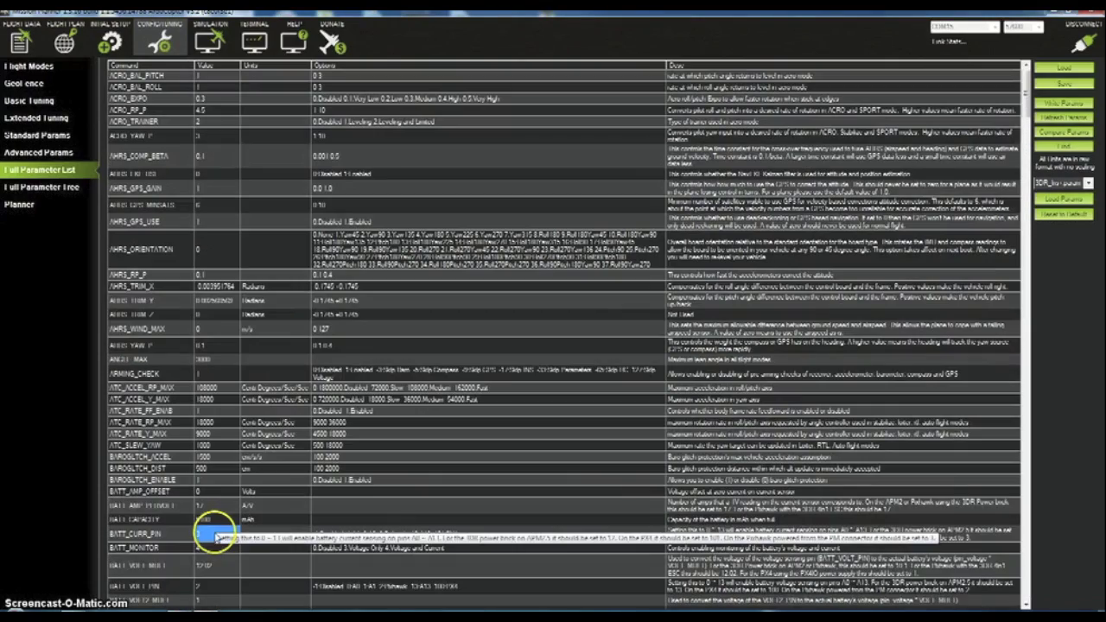
scroll(216, 536, down, 20)
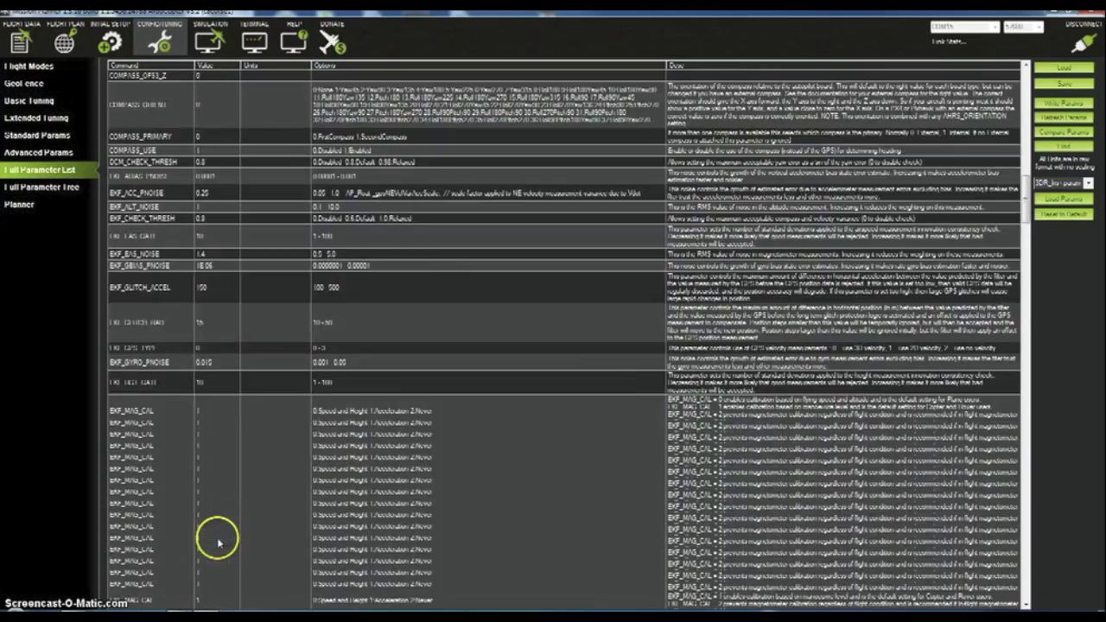
scroll(219, 543, down, 20)
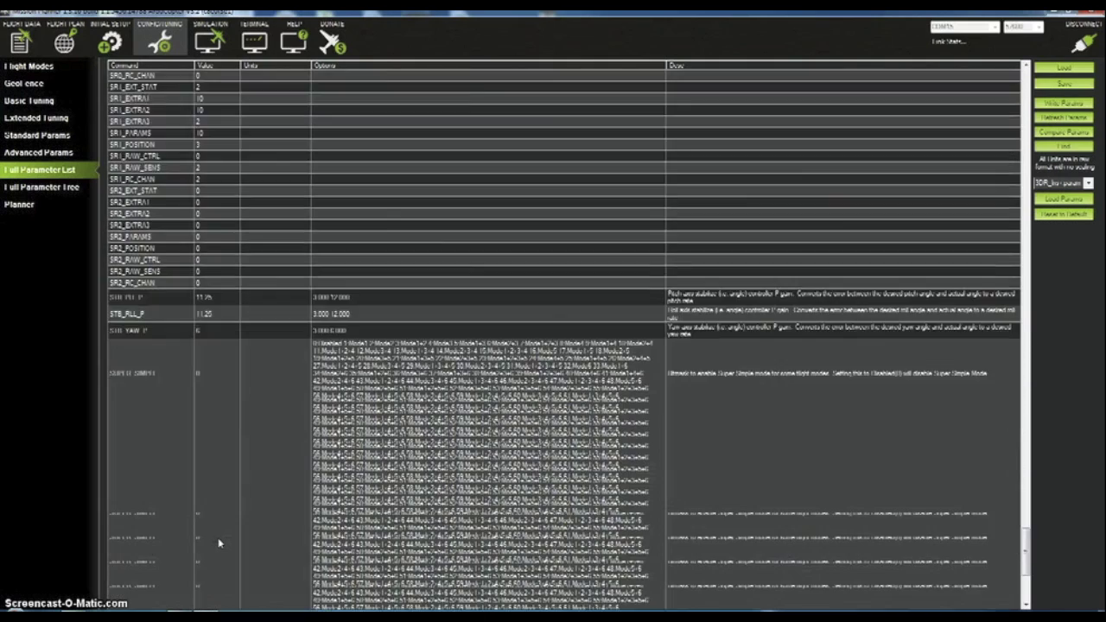
scroll(219, 543, down, 8)
click(198, 529)
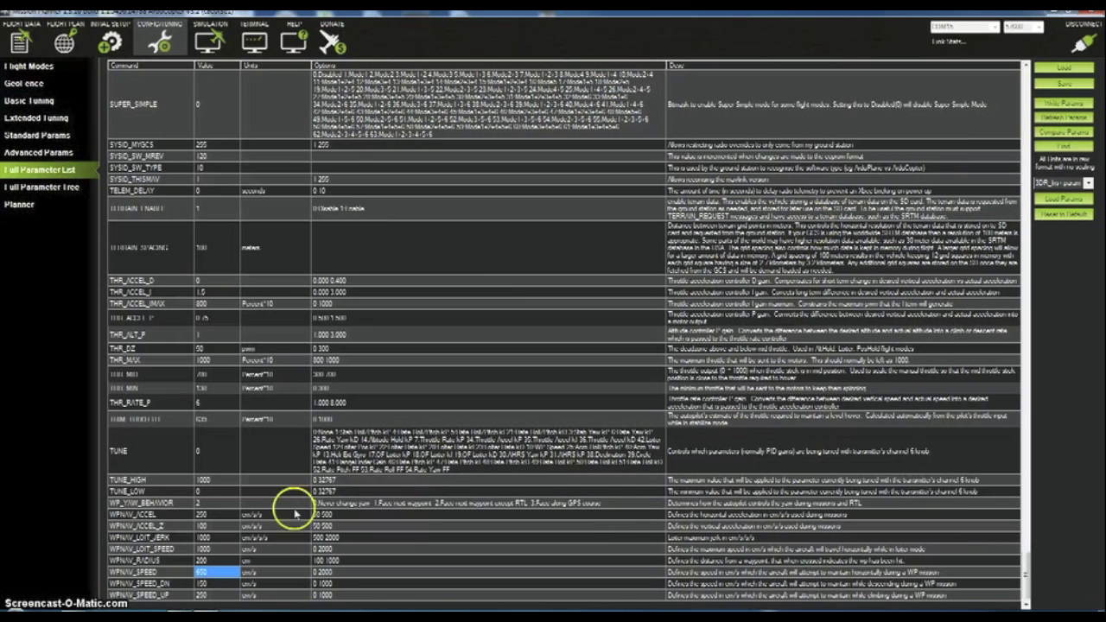
click(216, 571)
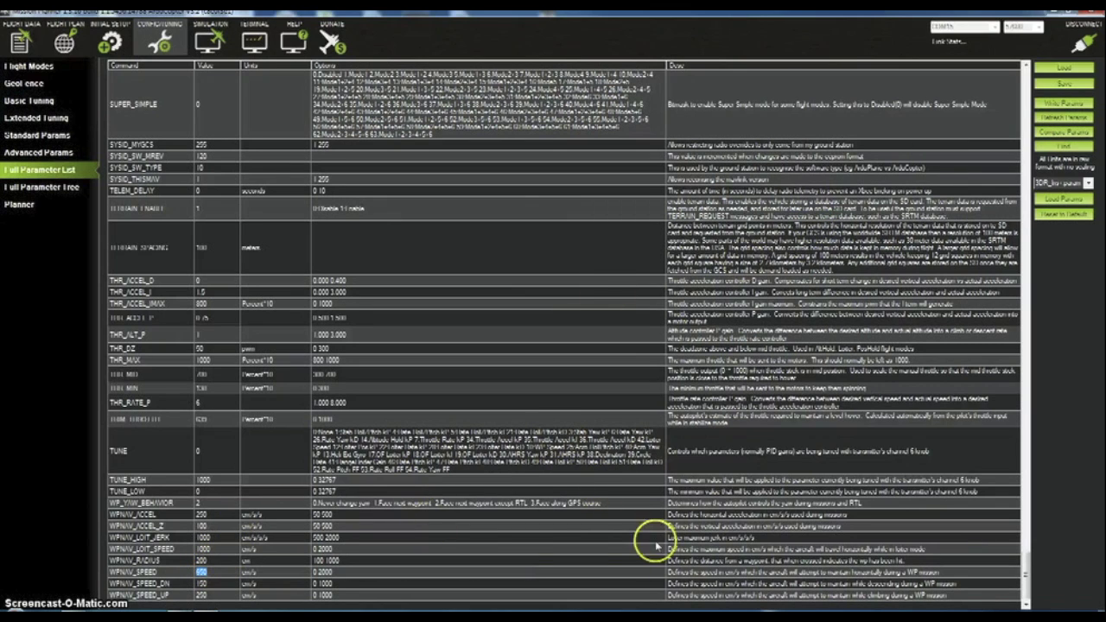
click(324, 550)
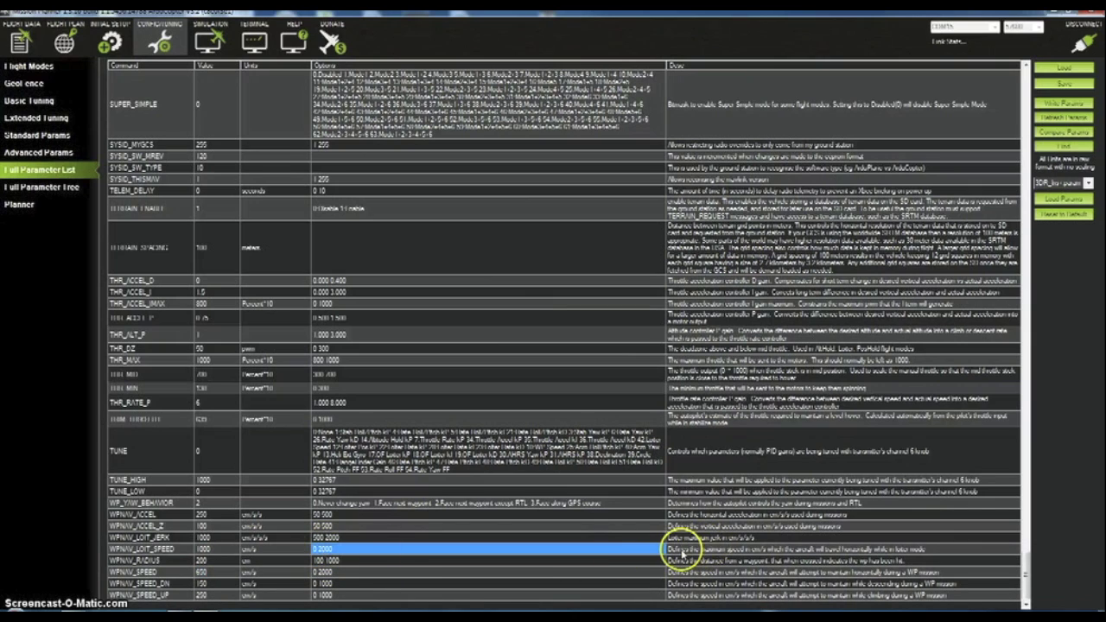
click(744, 553)
scroll(481, 533, up, 20)
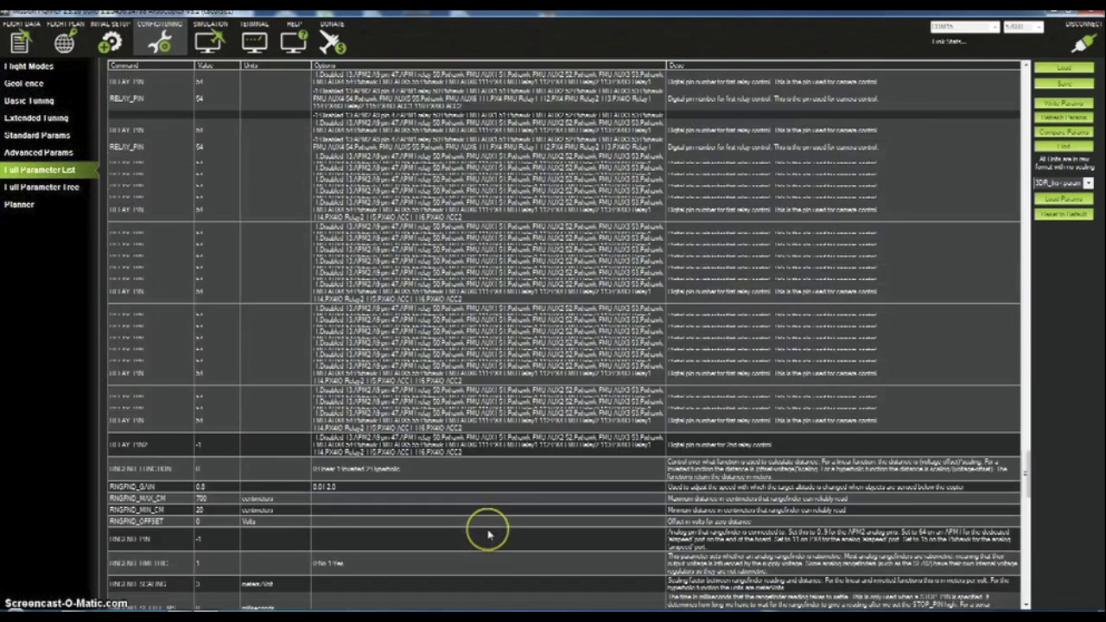
scroll(488, 533, up, 20)
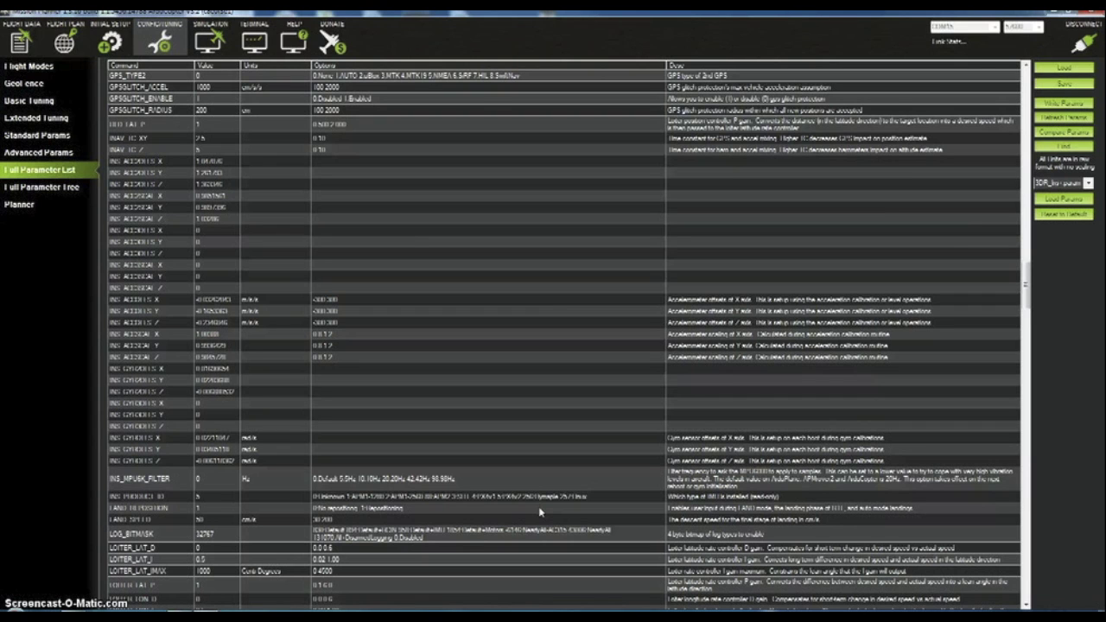
click(484, 391)
scroll(484, 394, up, 10)
scroll(485, 394, up, 15)
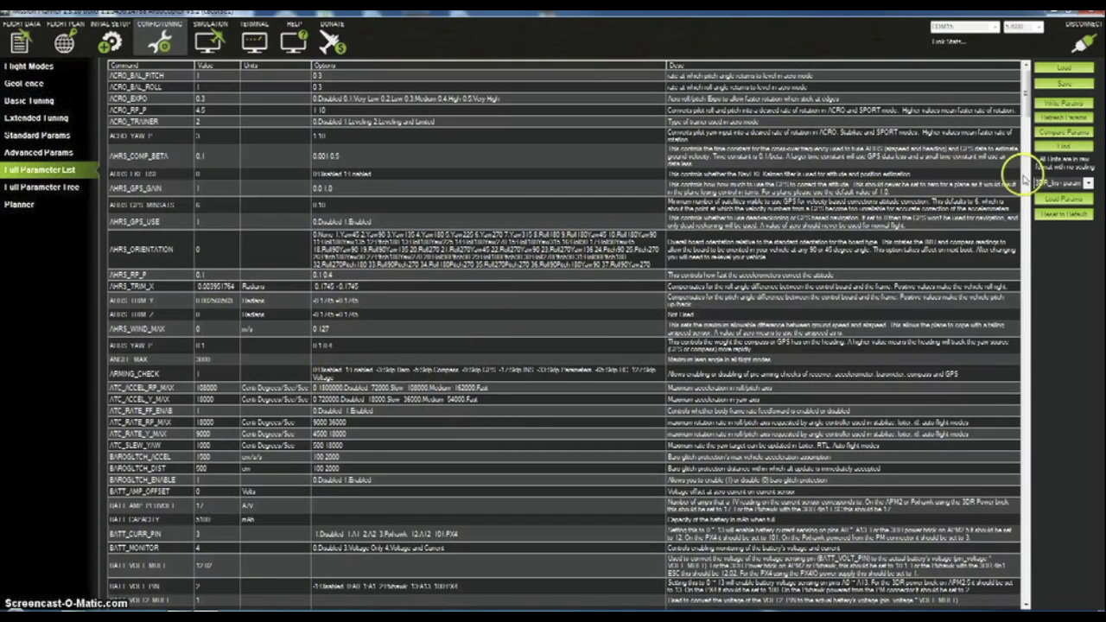
- Load the 3DR_Iris+.param preset and accept the FENCE_ENABLE, FENCE_TYPE and FLTMODE1 differences
click(1088, 183)
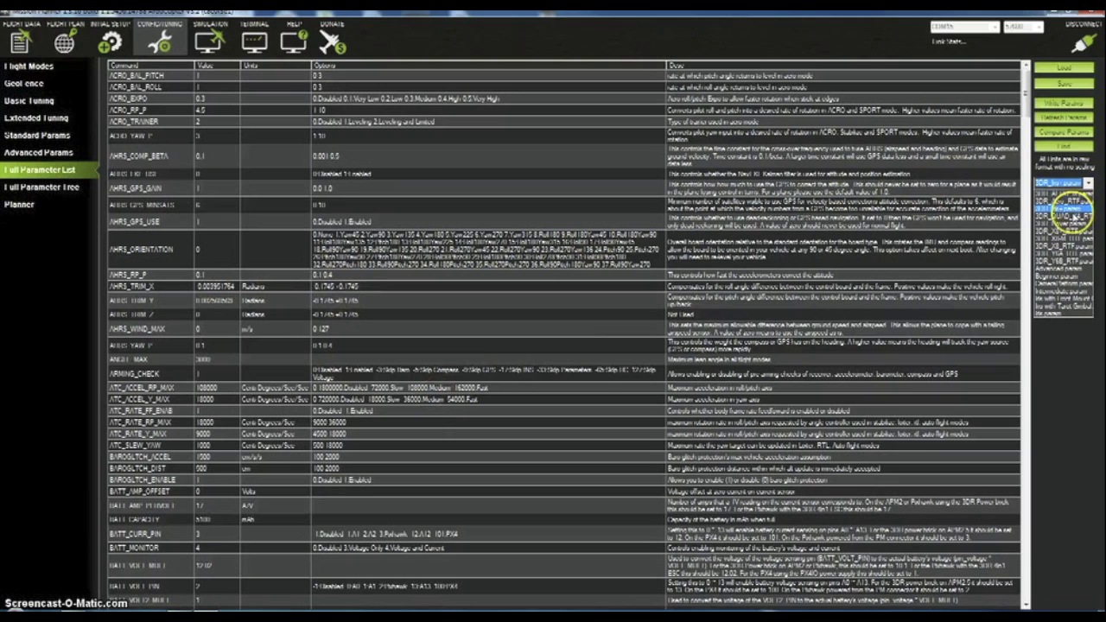
click(1060, 210)
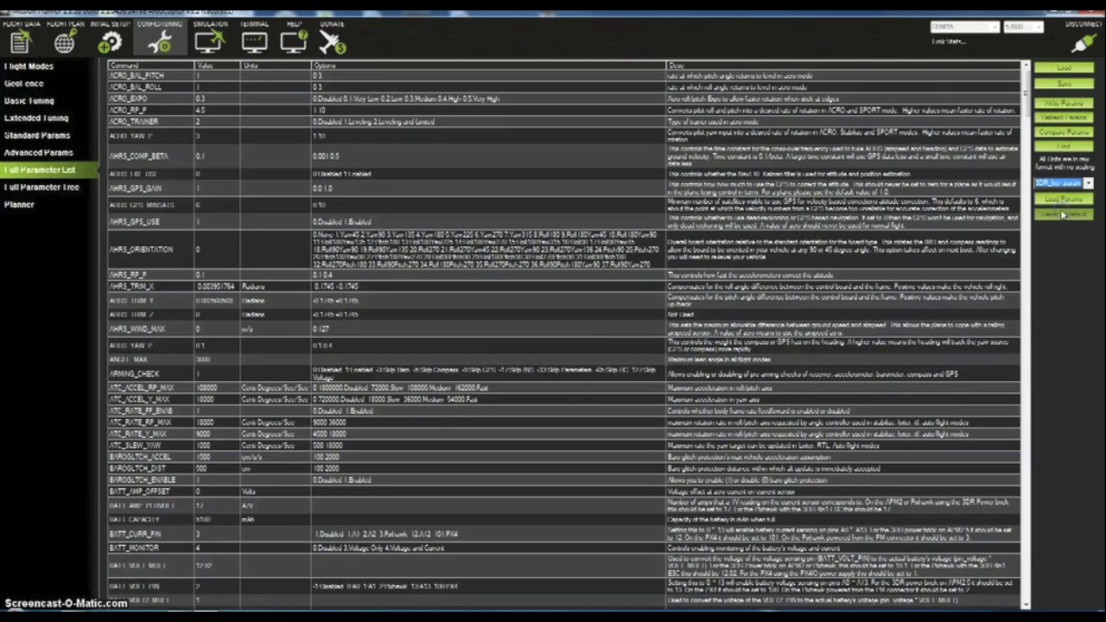
click(1064, 199)
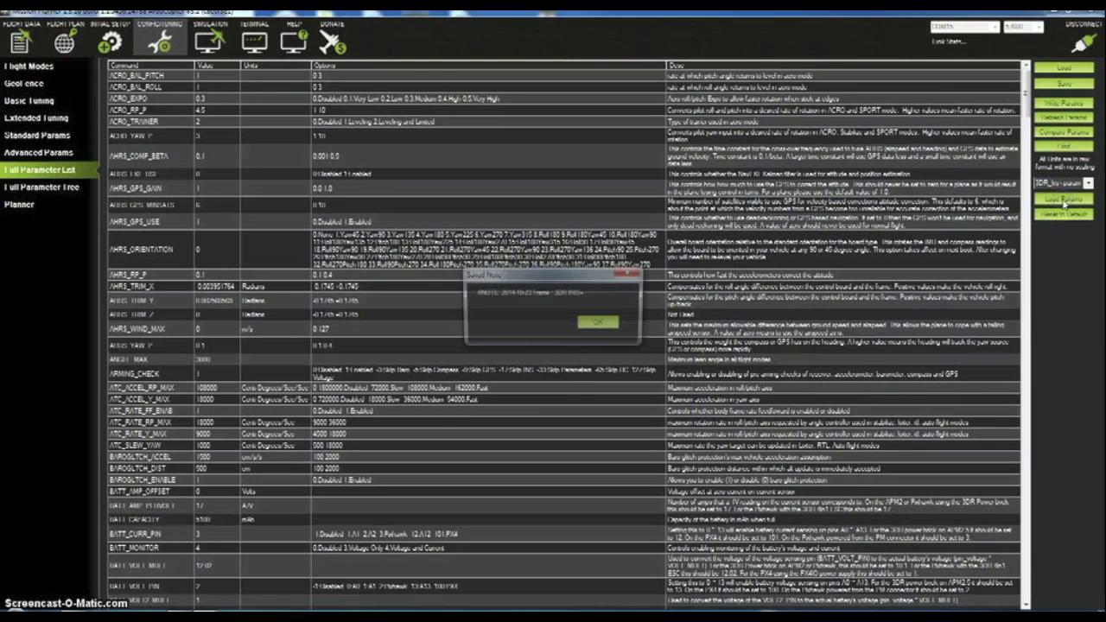
click(598, 324)
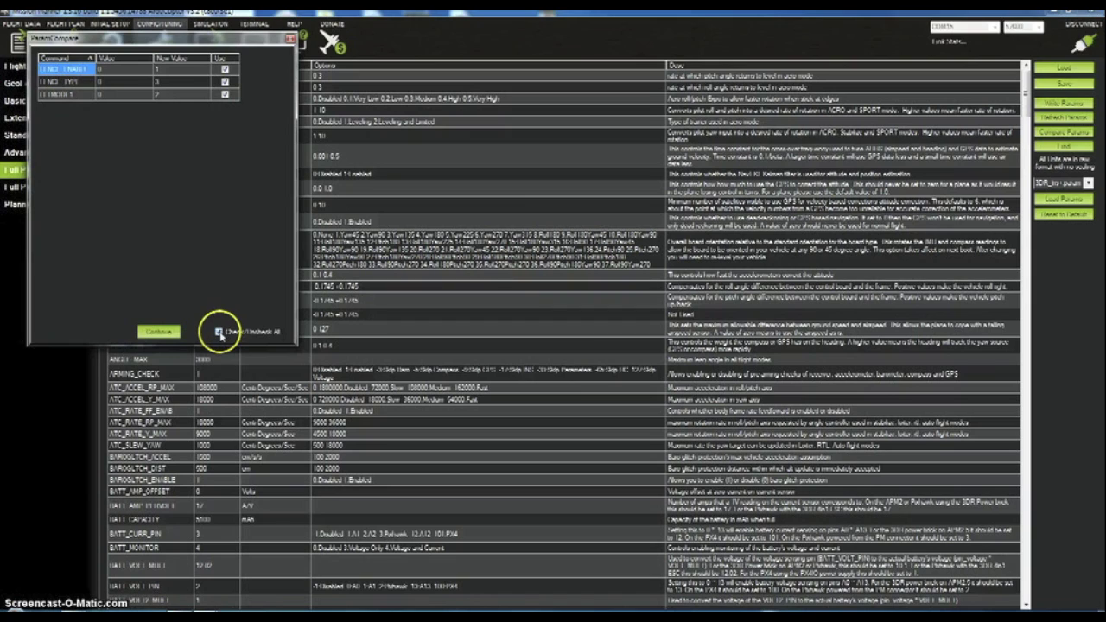
click(156, 332)
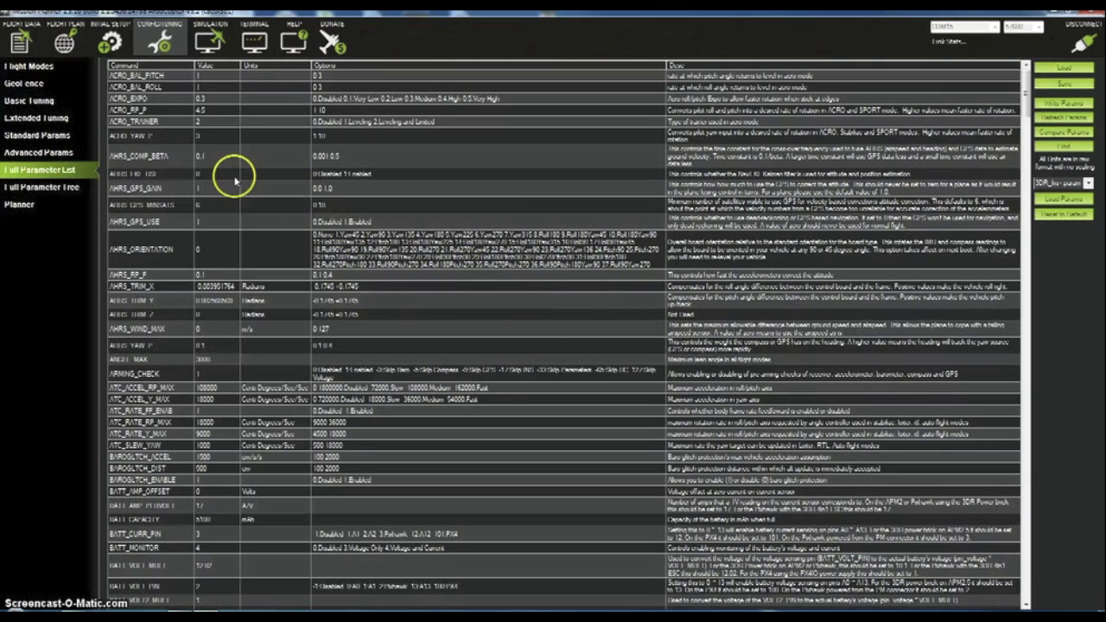
click(136, 221)
click(139, 174)
click(142, 123)
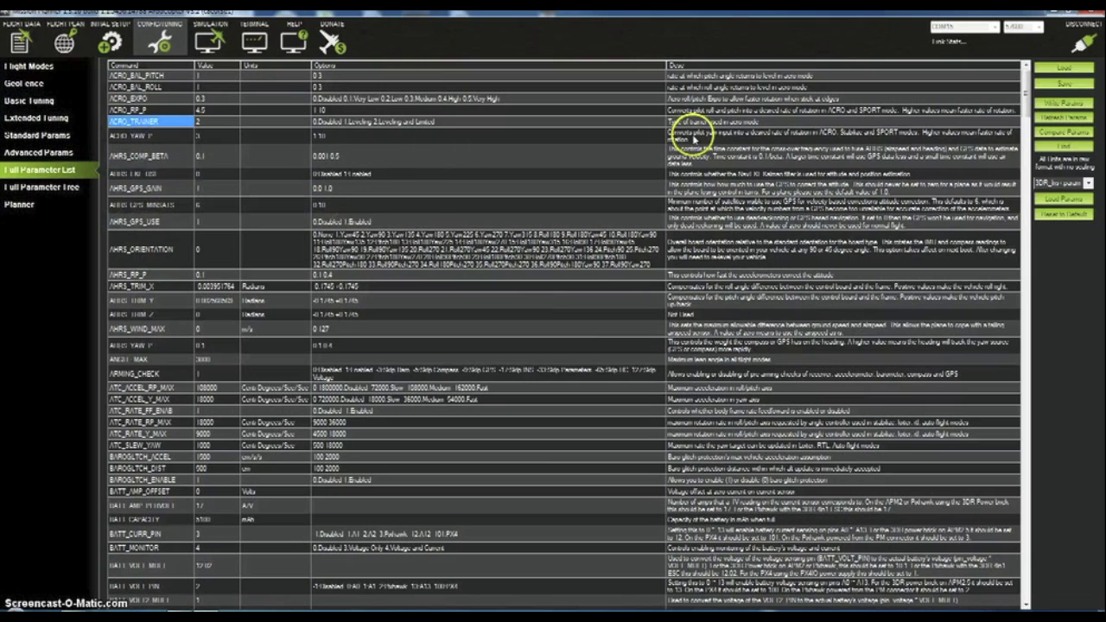
click(718, 124)
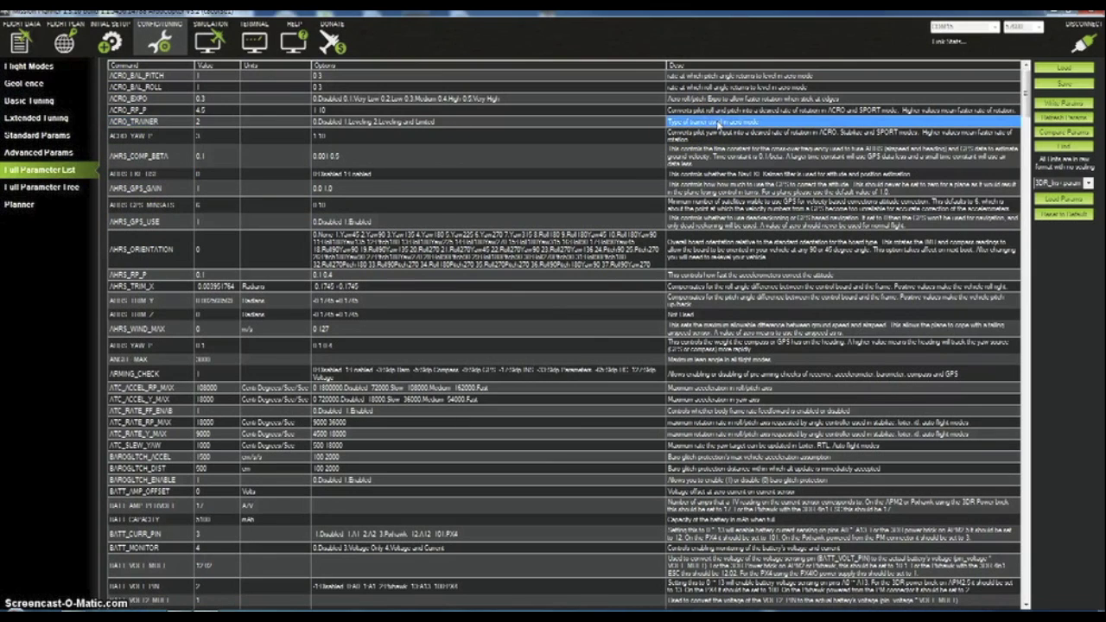